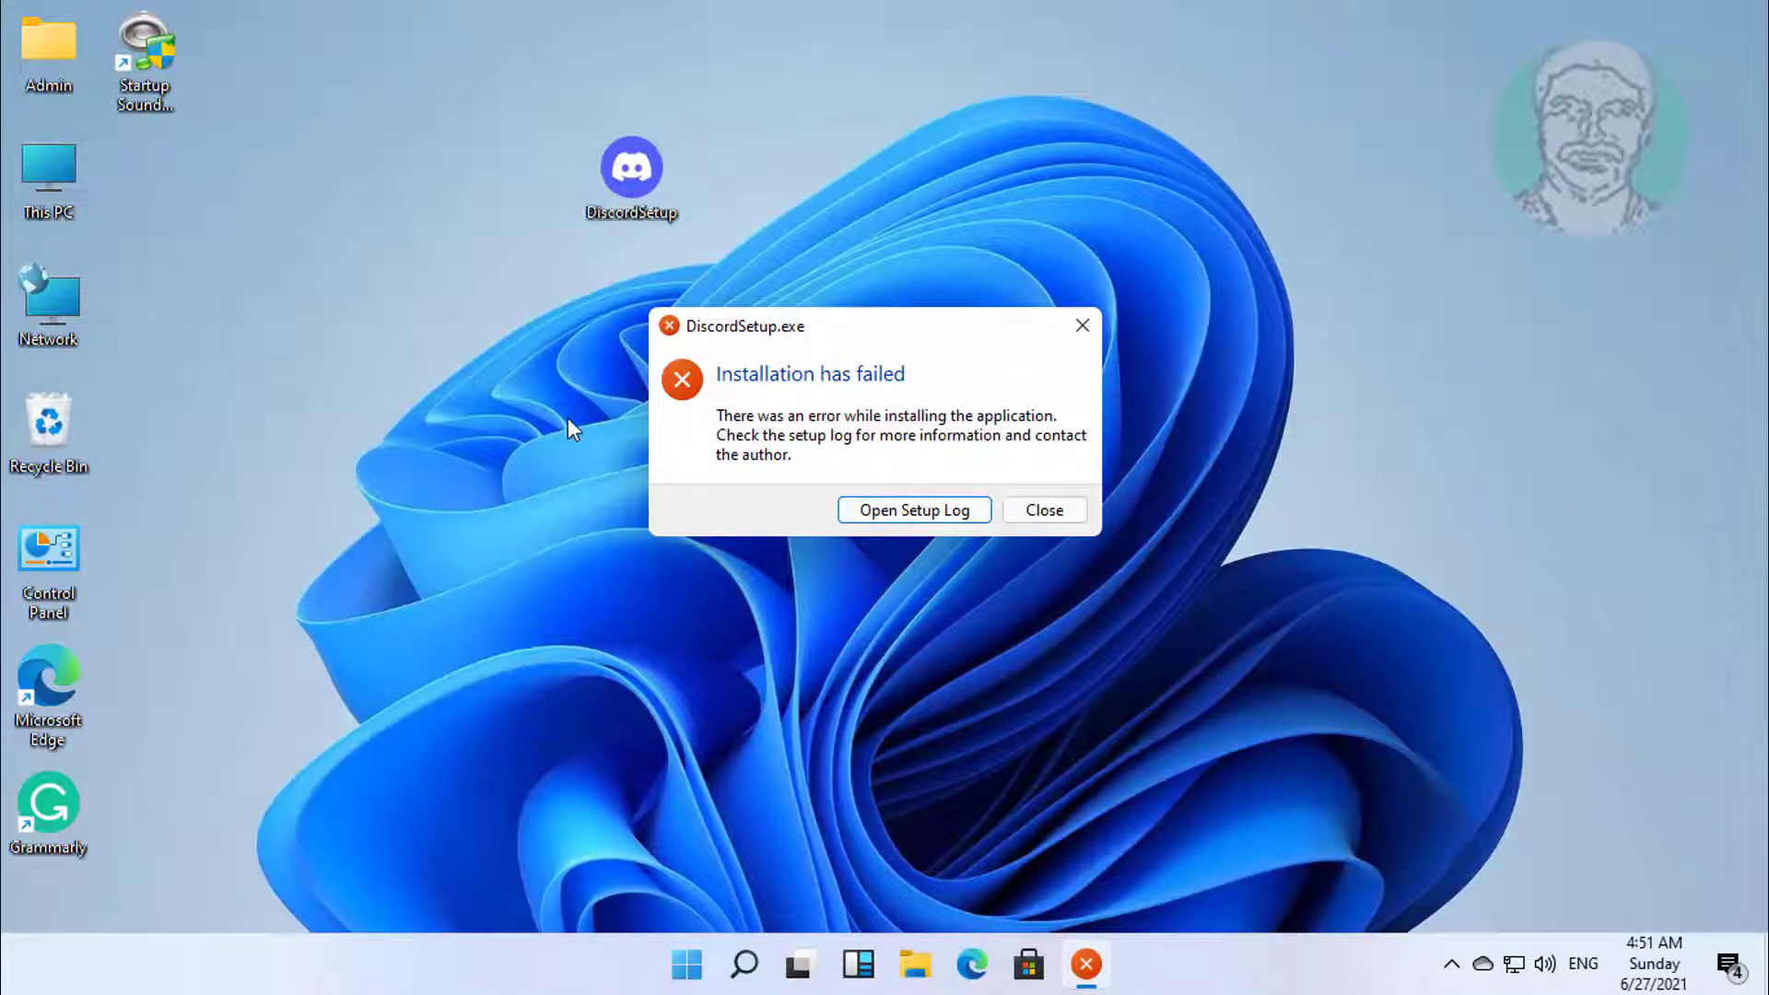
Close the DiscordSetup.exe 'Installation has failed' error dialog
left_click(1045, 511)
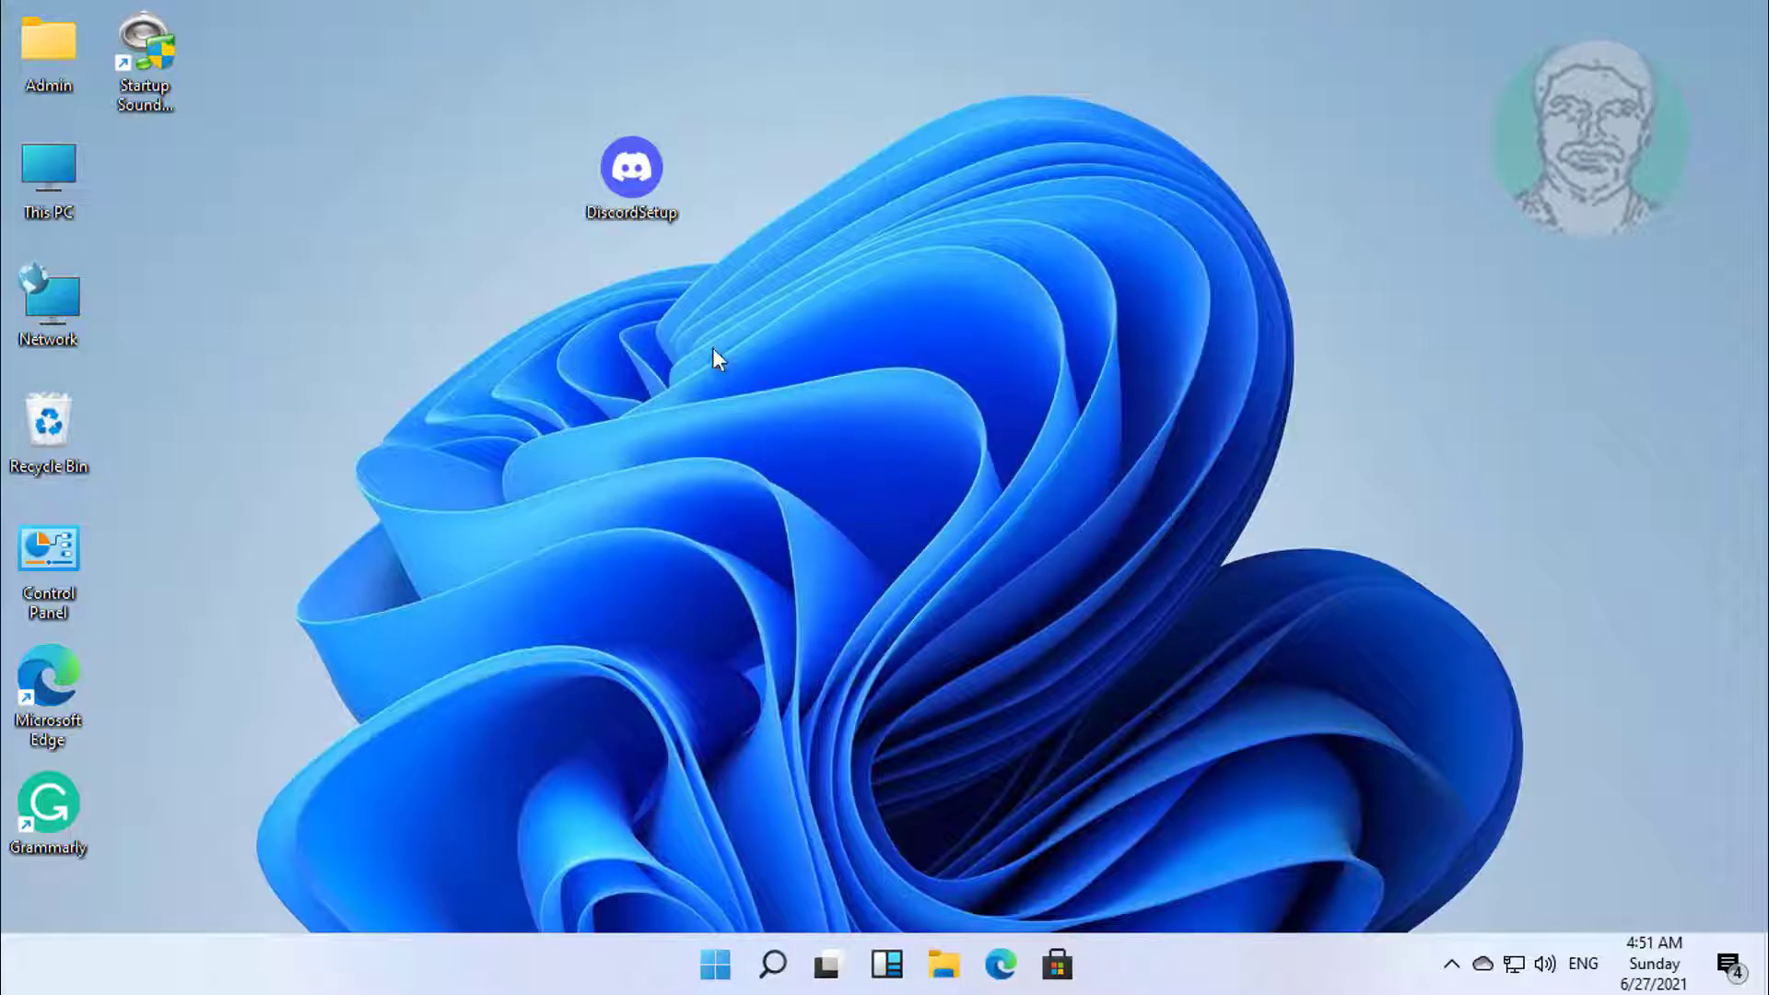
End the Discord (32 bit) processes in Task Manager, then close Task Manager
right_click(724, 979)
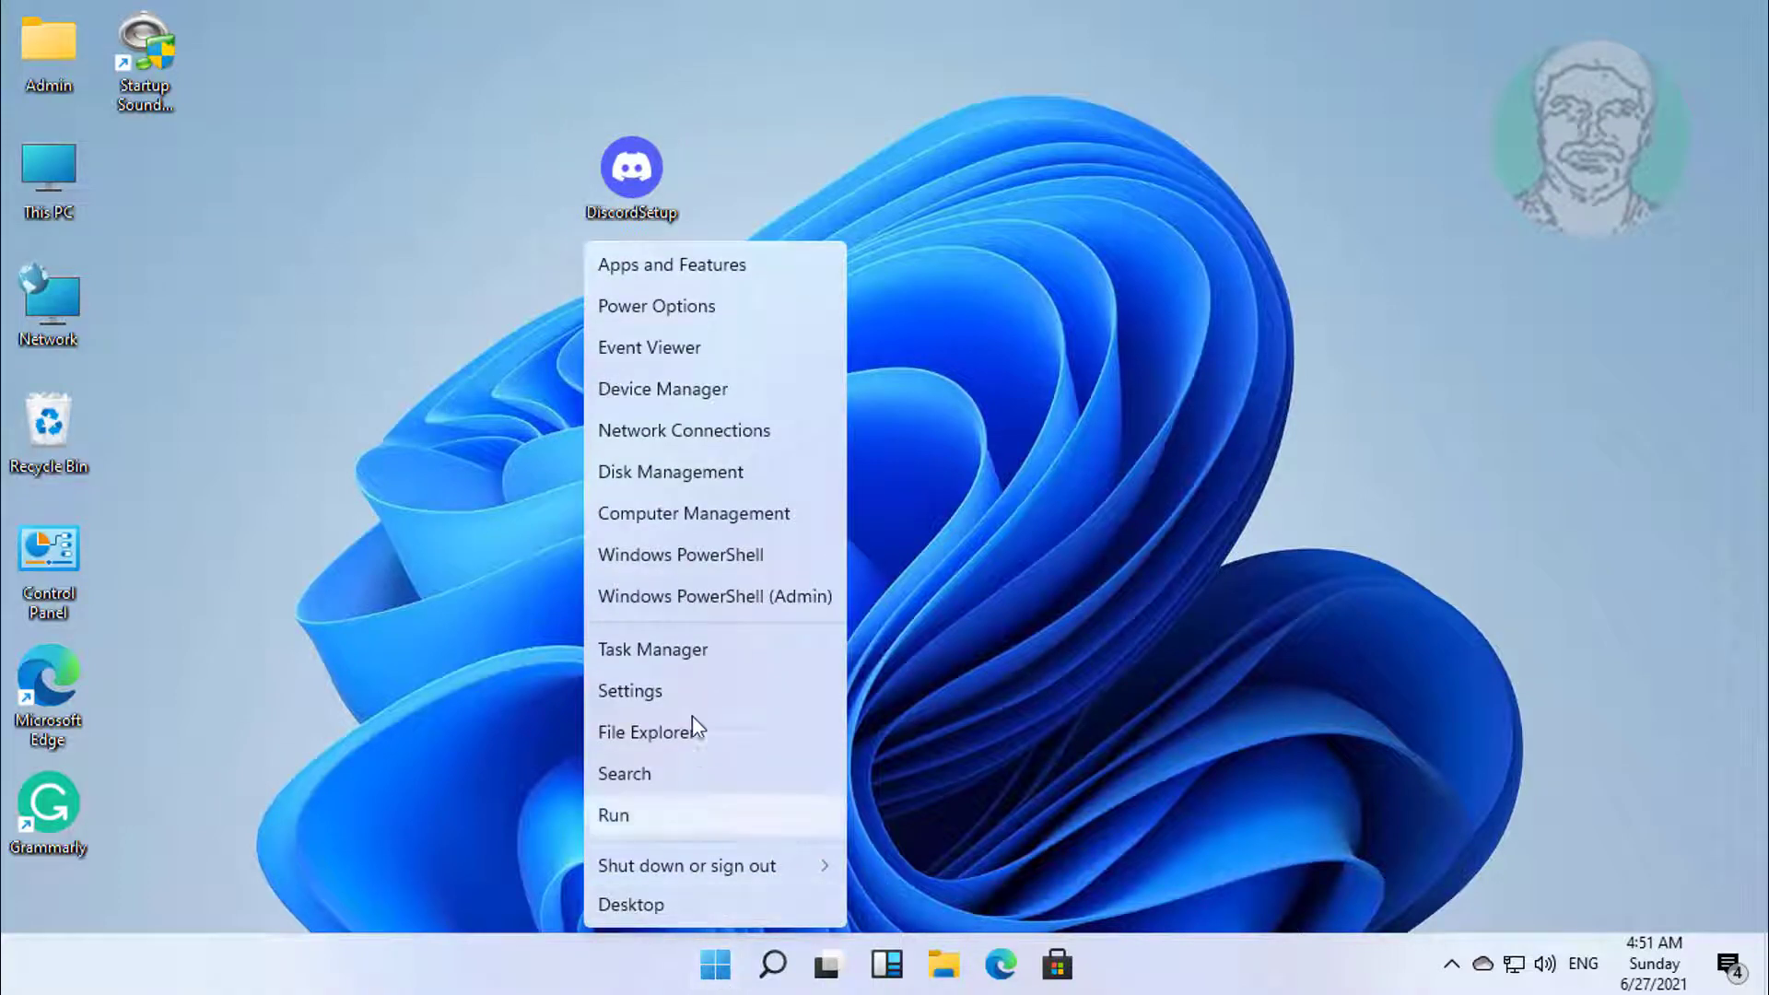
left_click(698, 658)
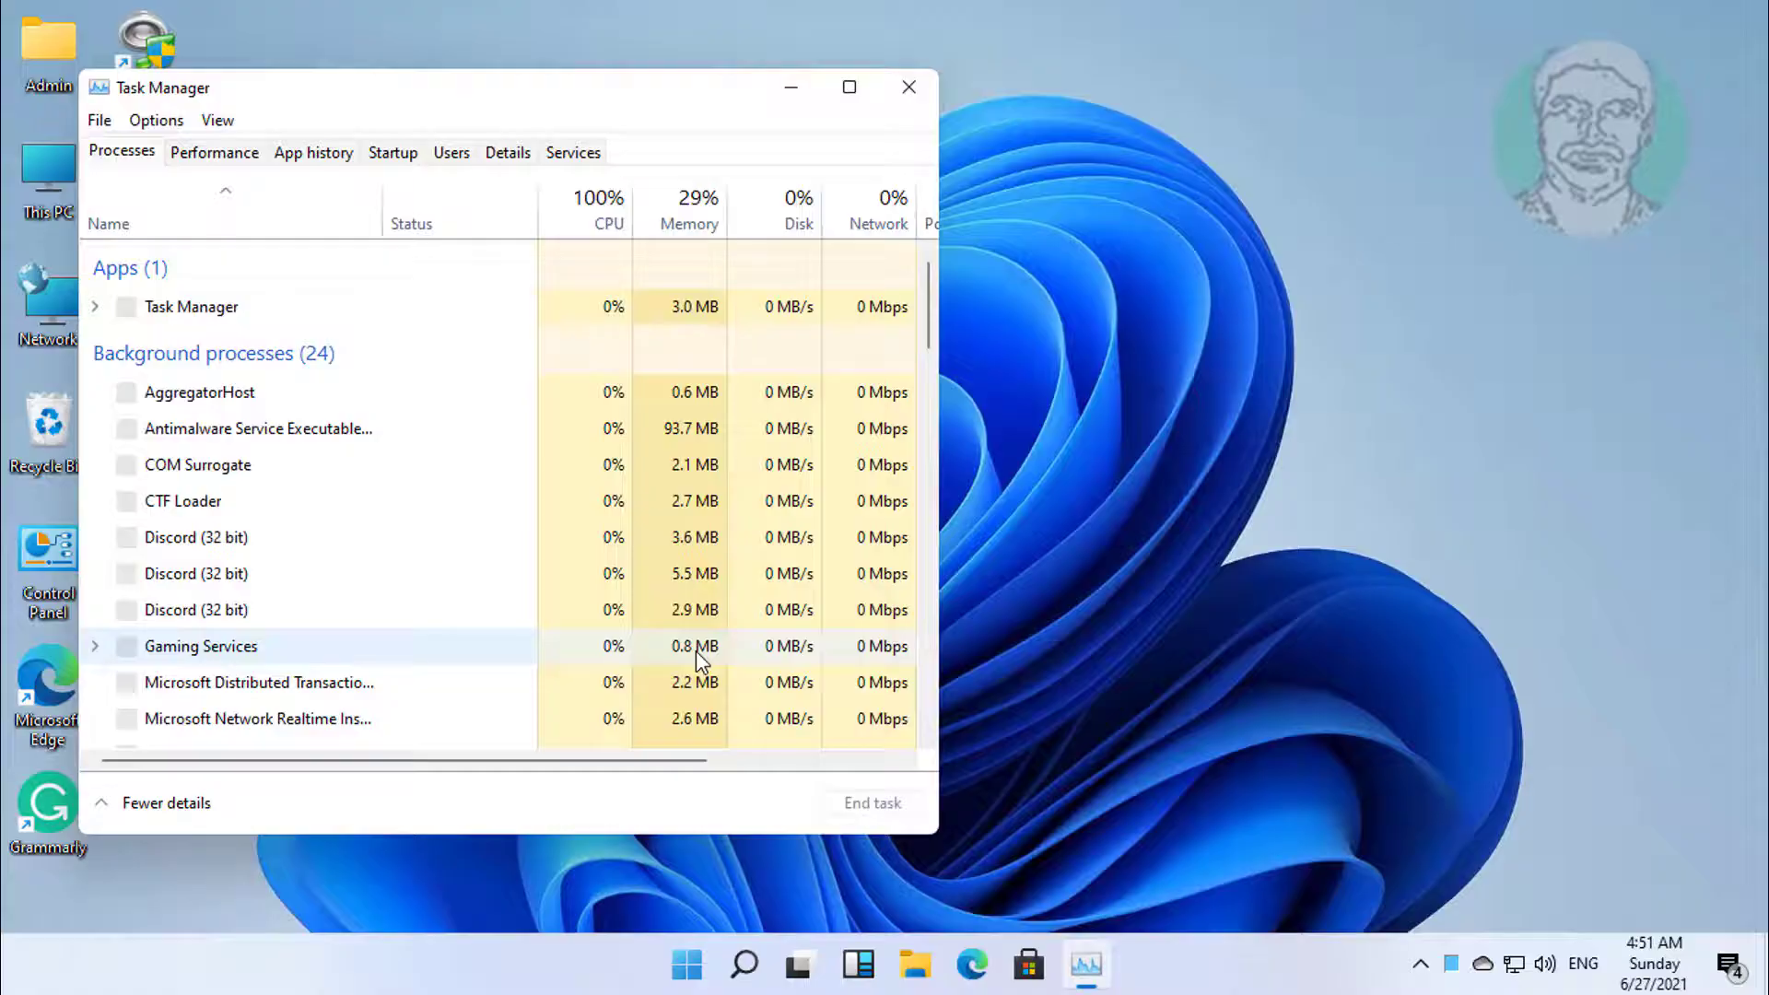
left_click(207, 551)
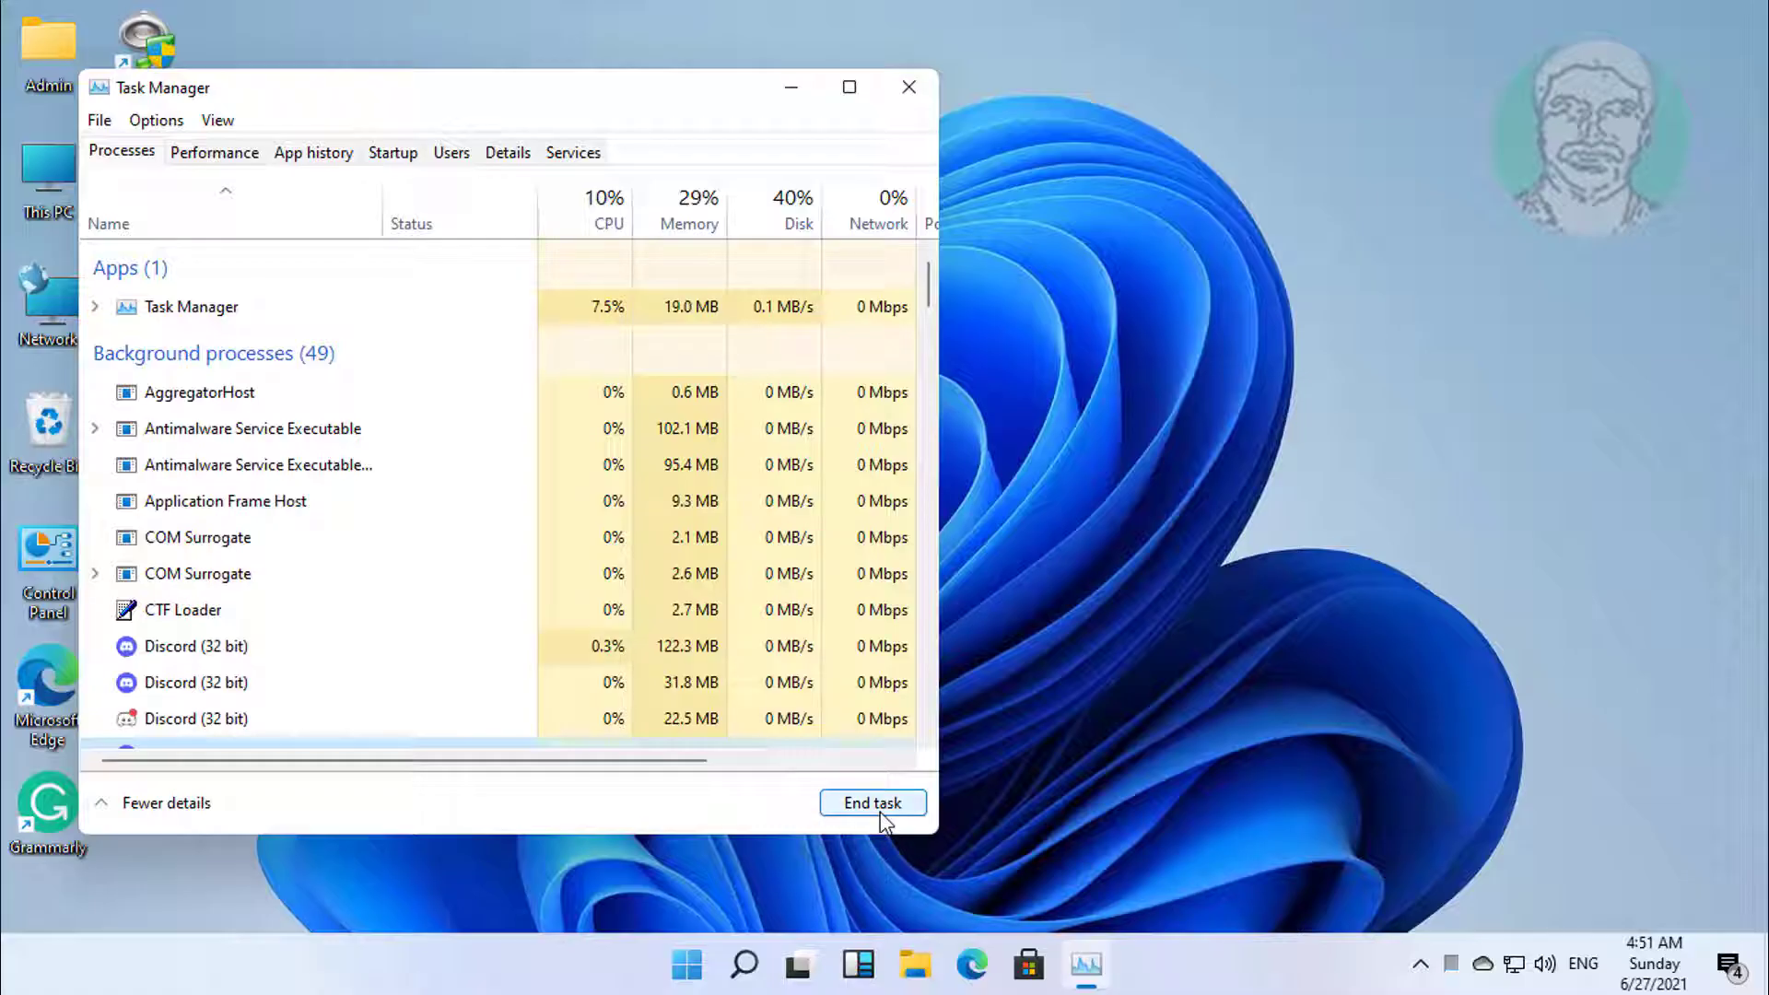
left_click(198, 646)
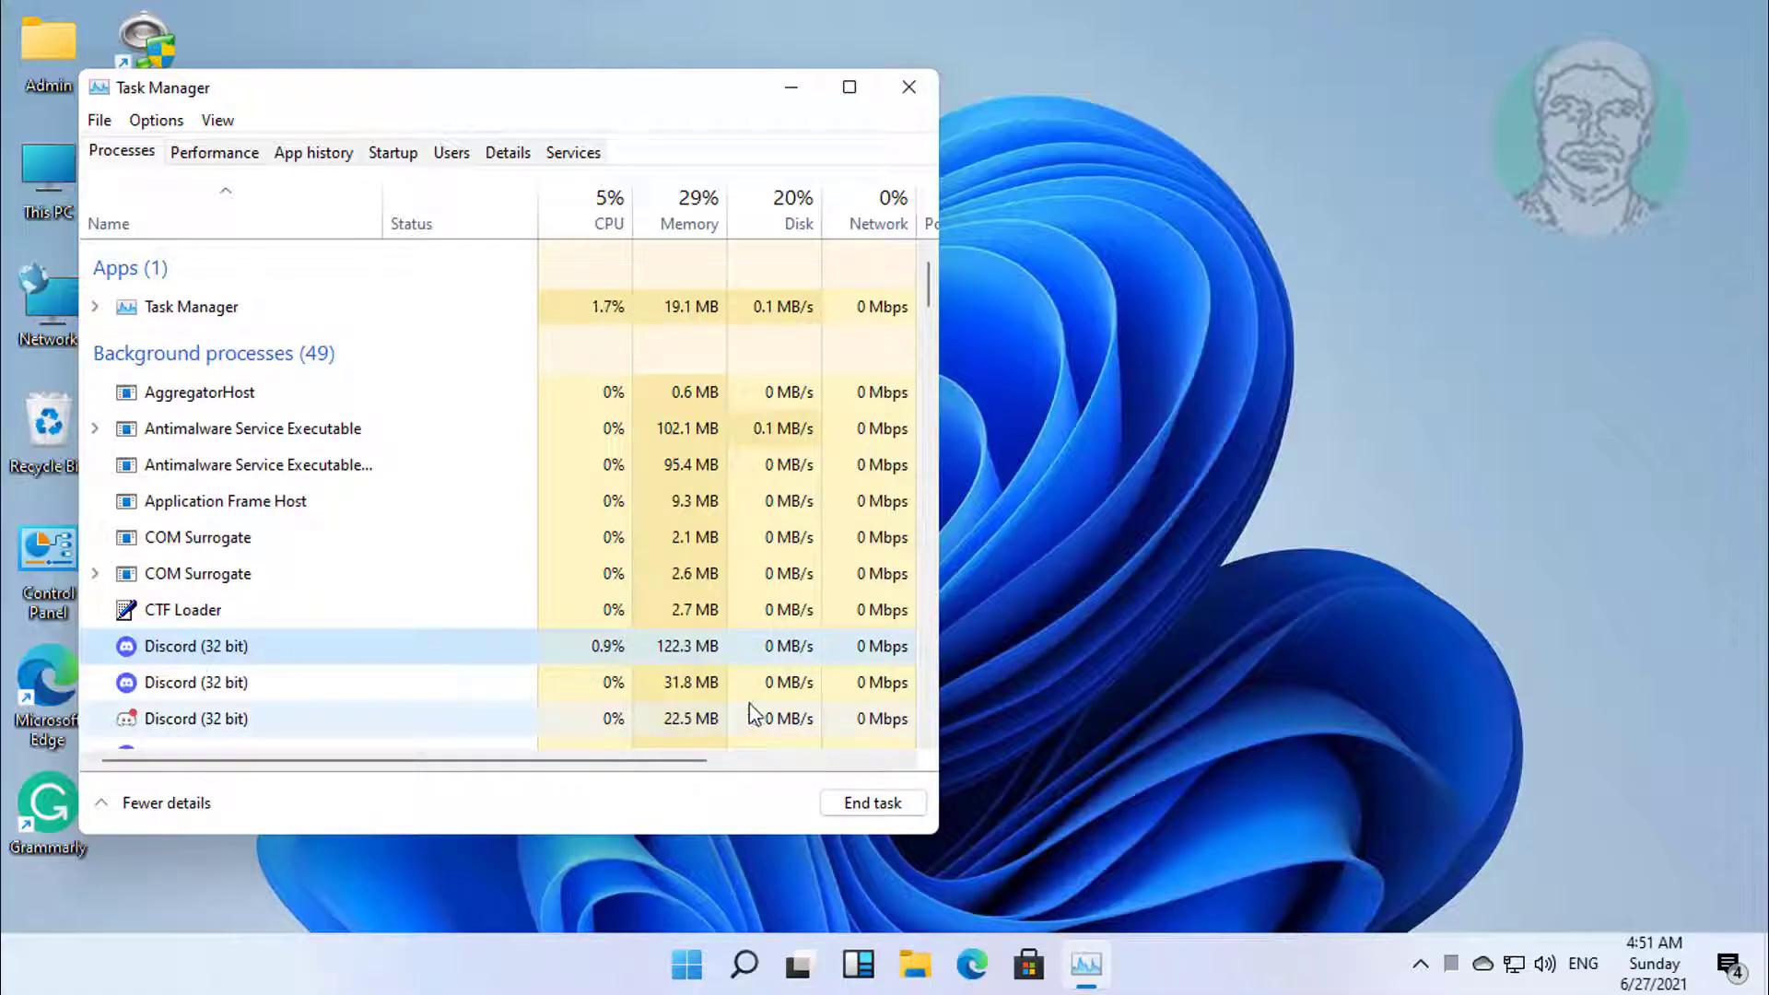
left_click(862, 804)
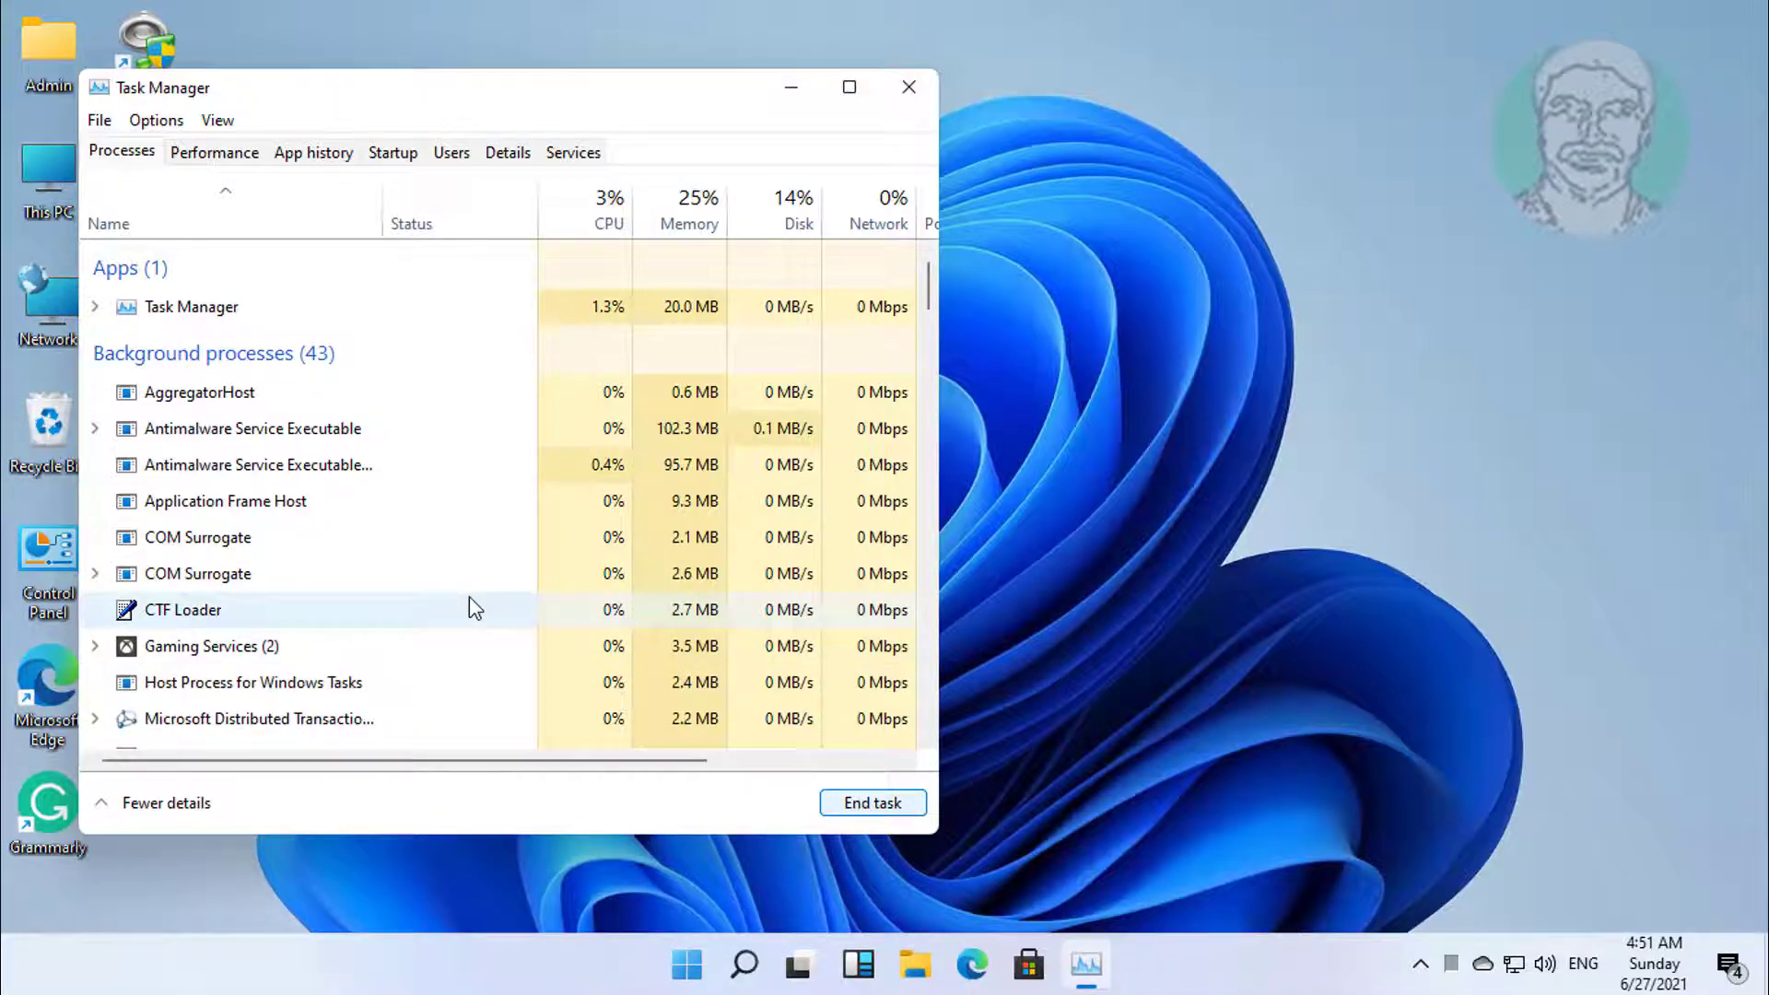
left_click(908, 88)
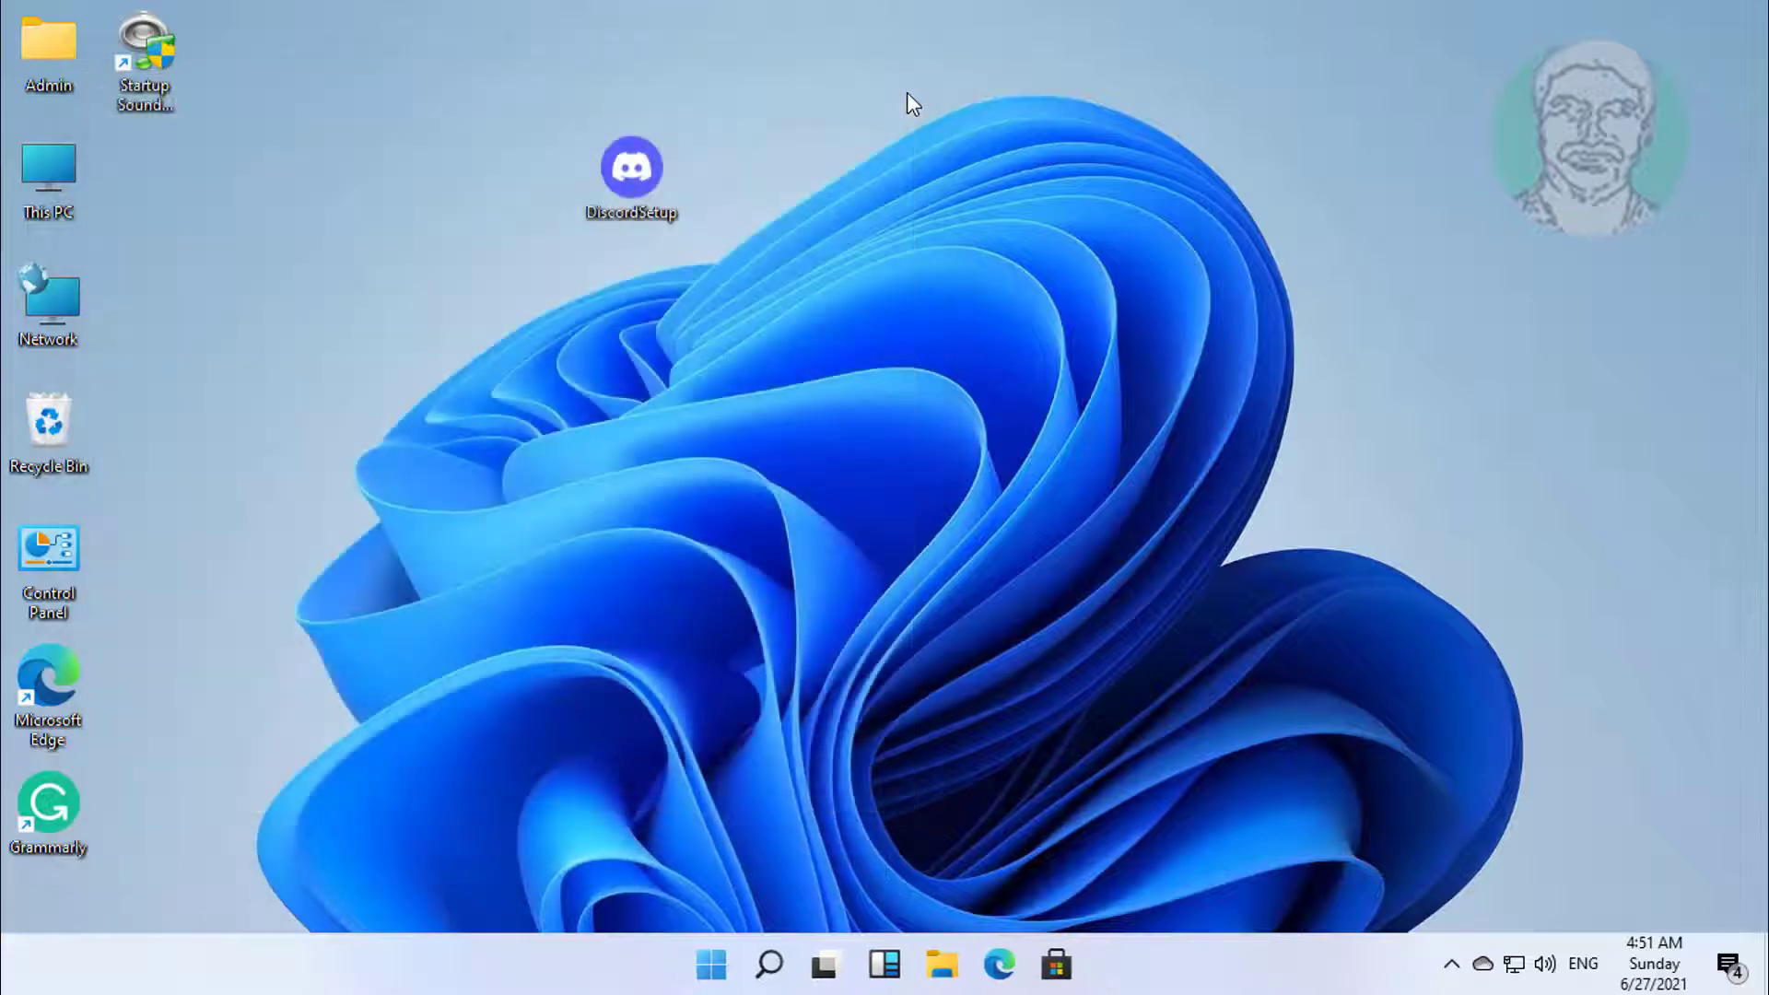
Search for 'control panel' and open the Control Panel best match
left_click(774, 966)
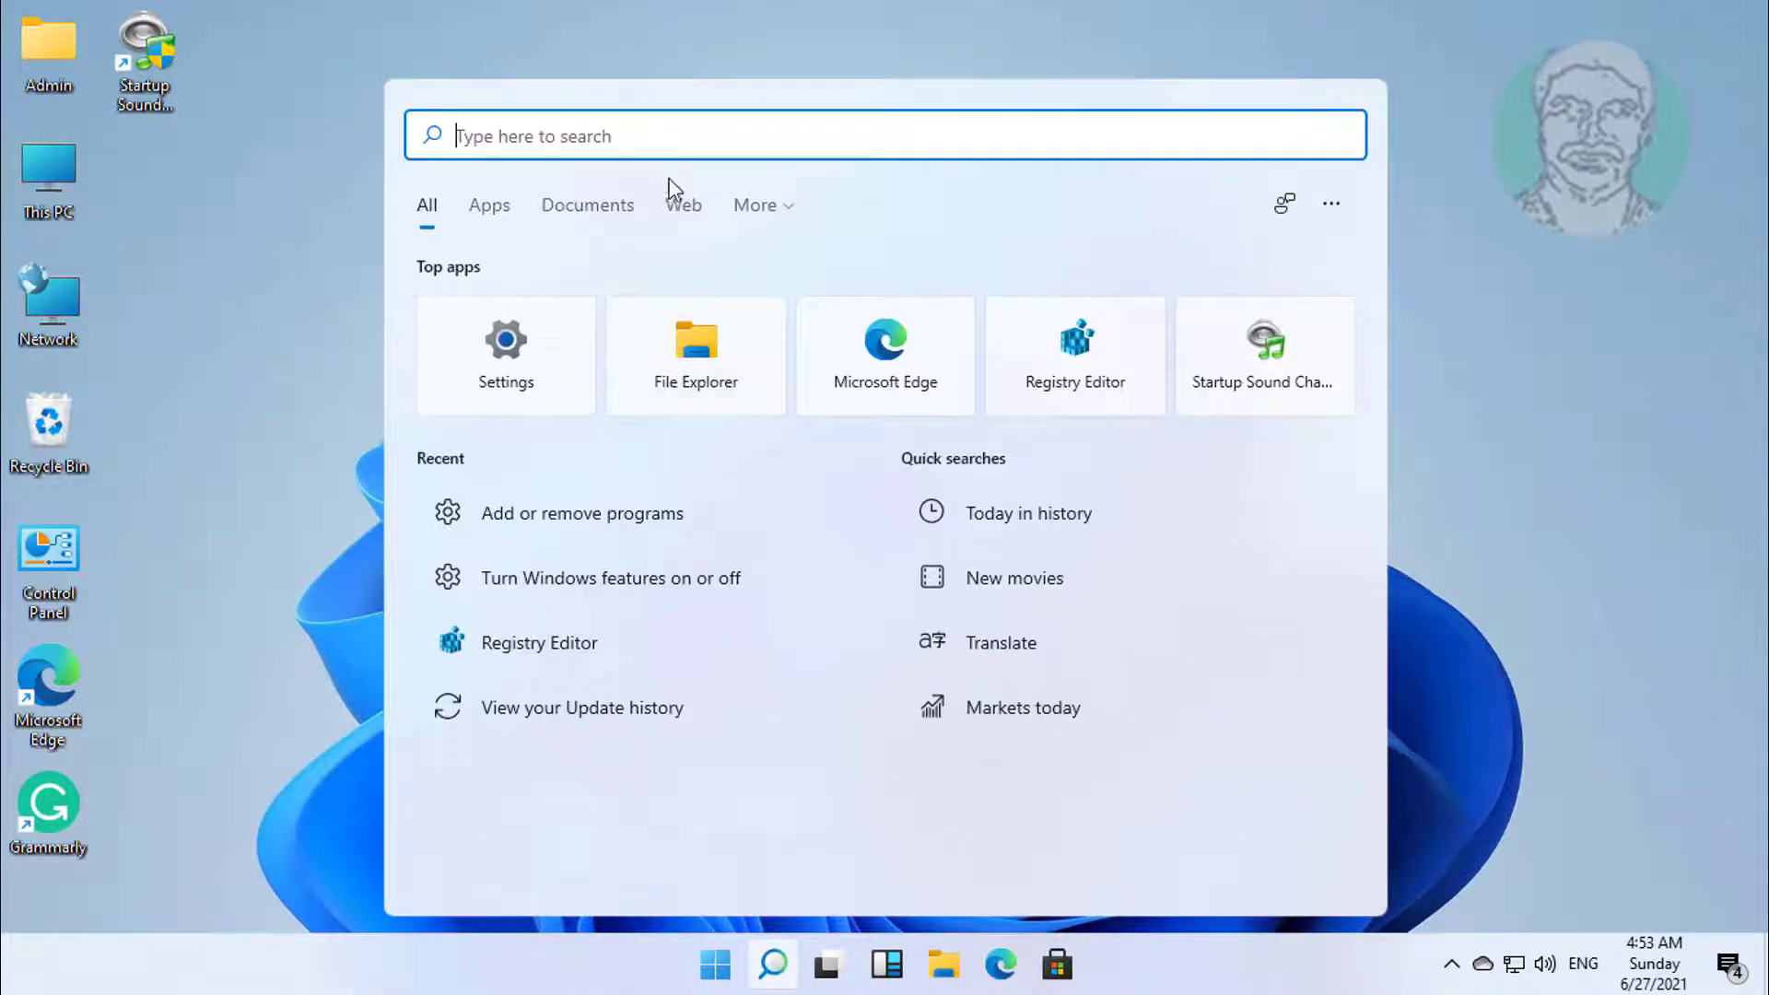
type("c")
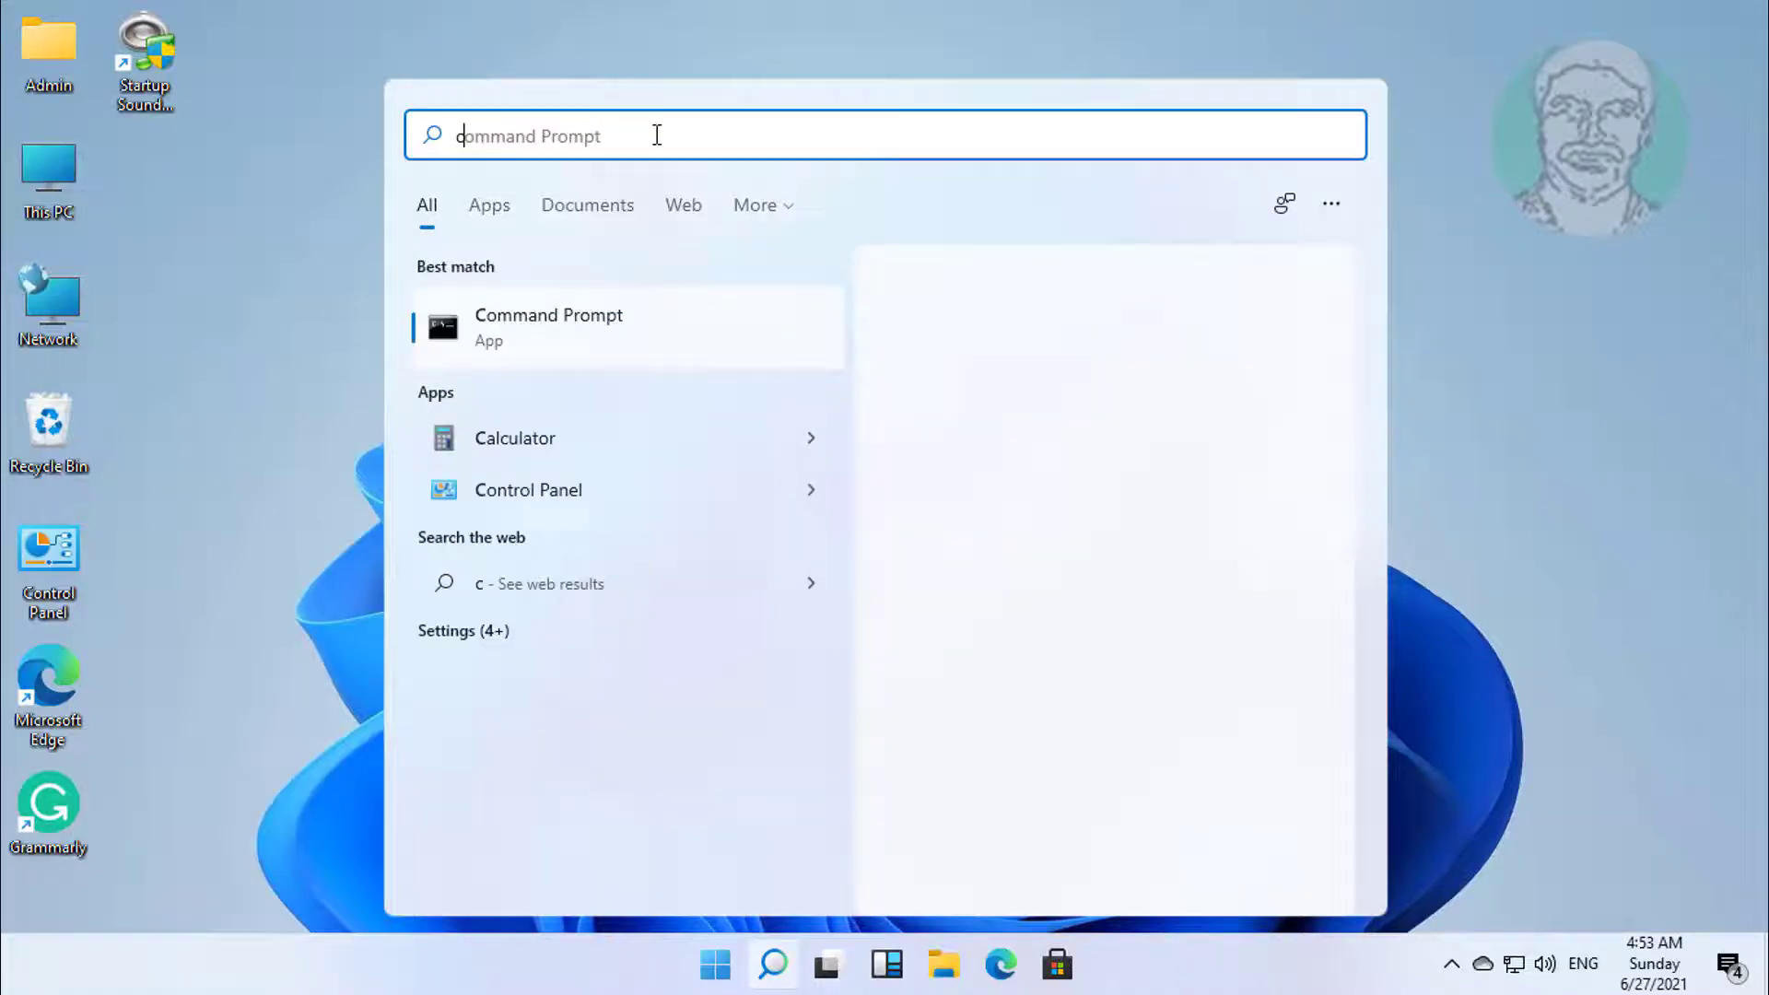
type("ontrol")
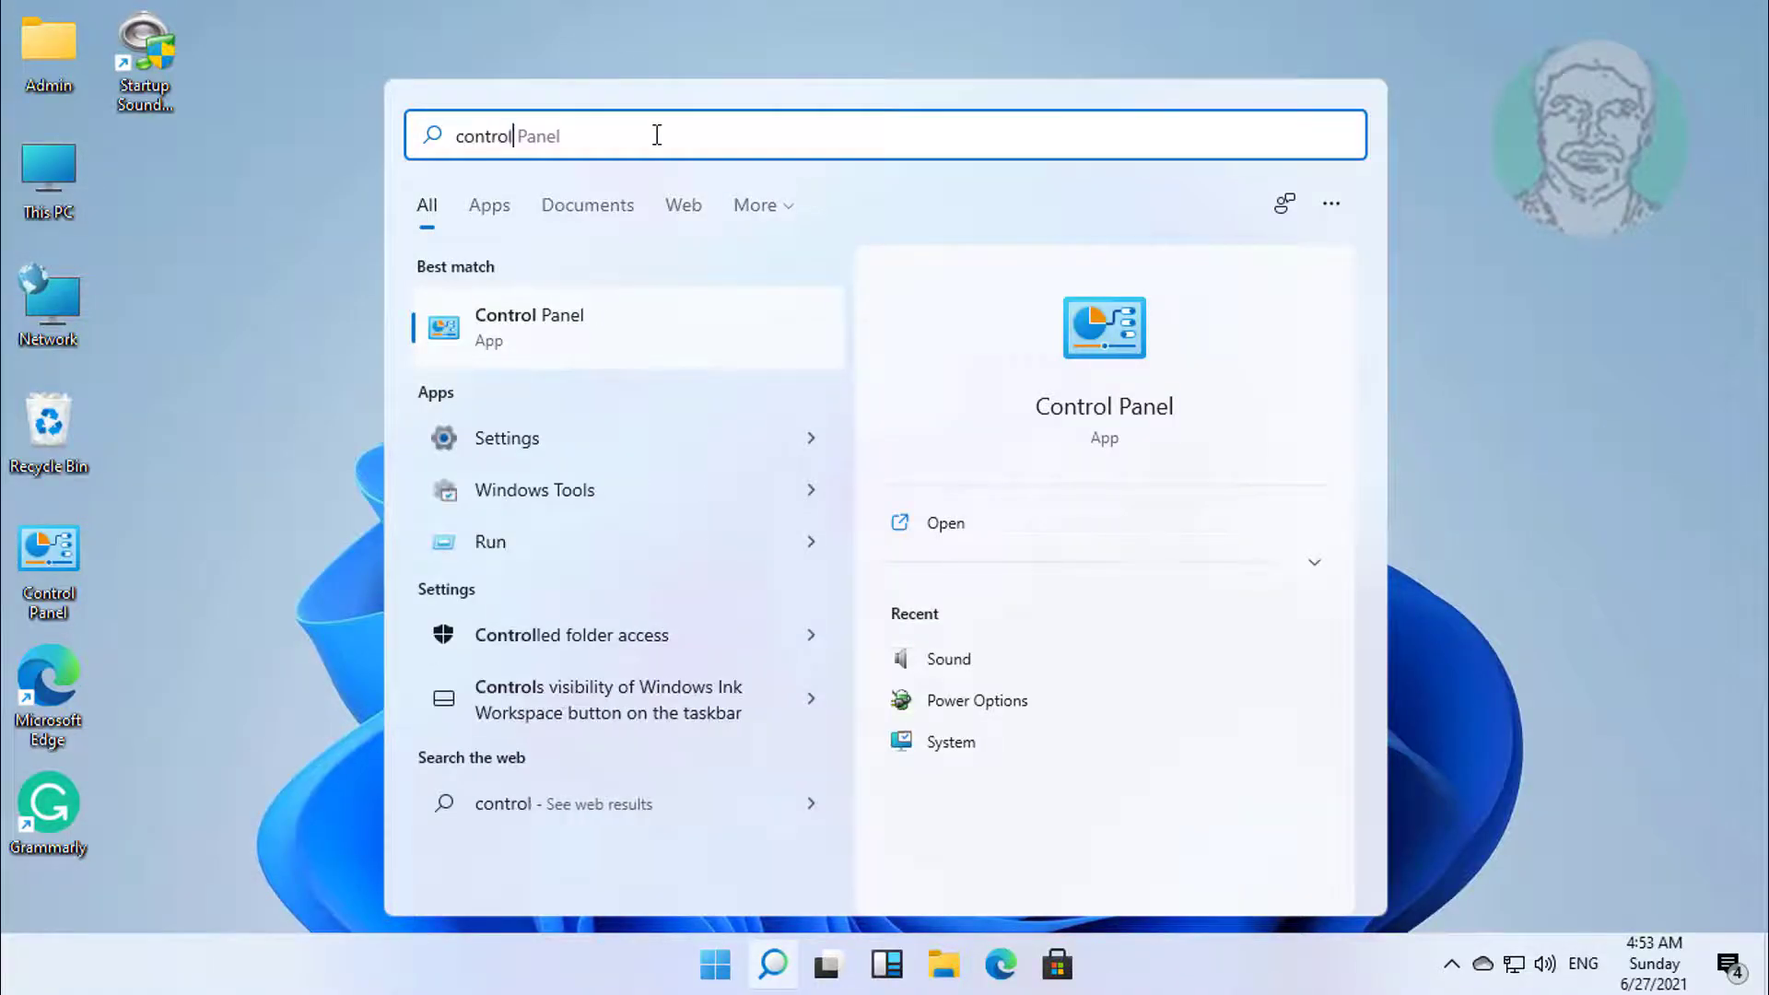
type(" panel")
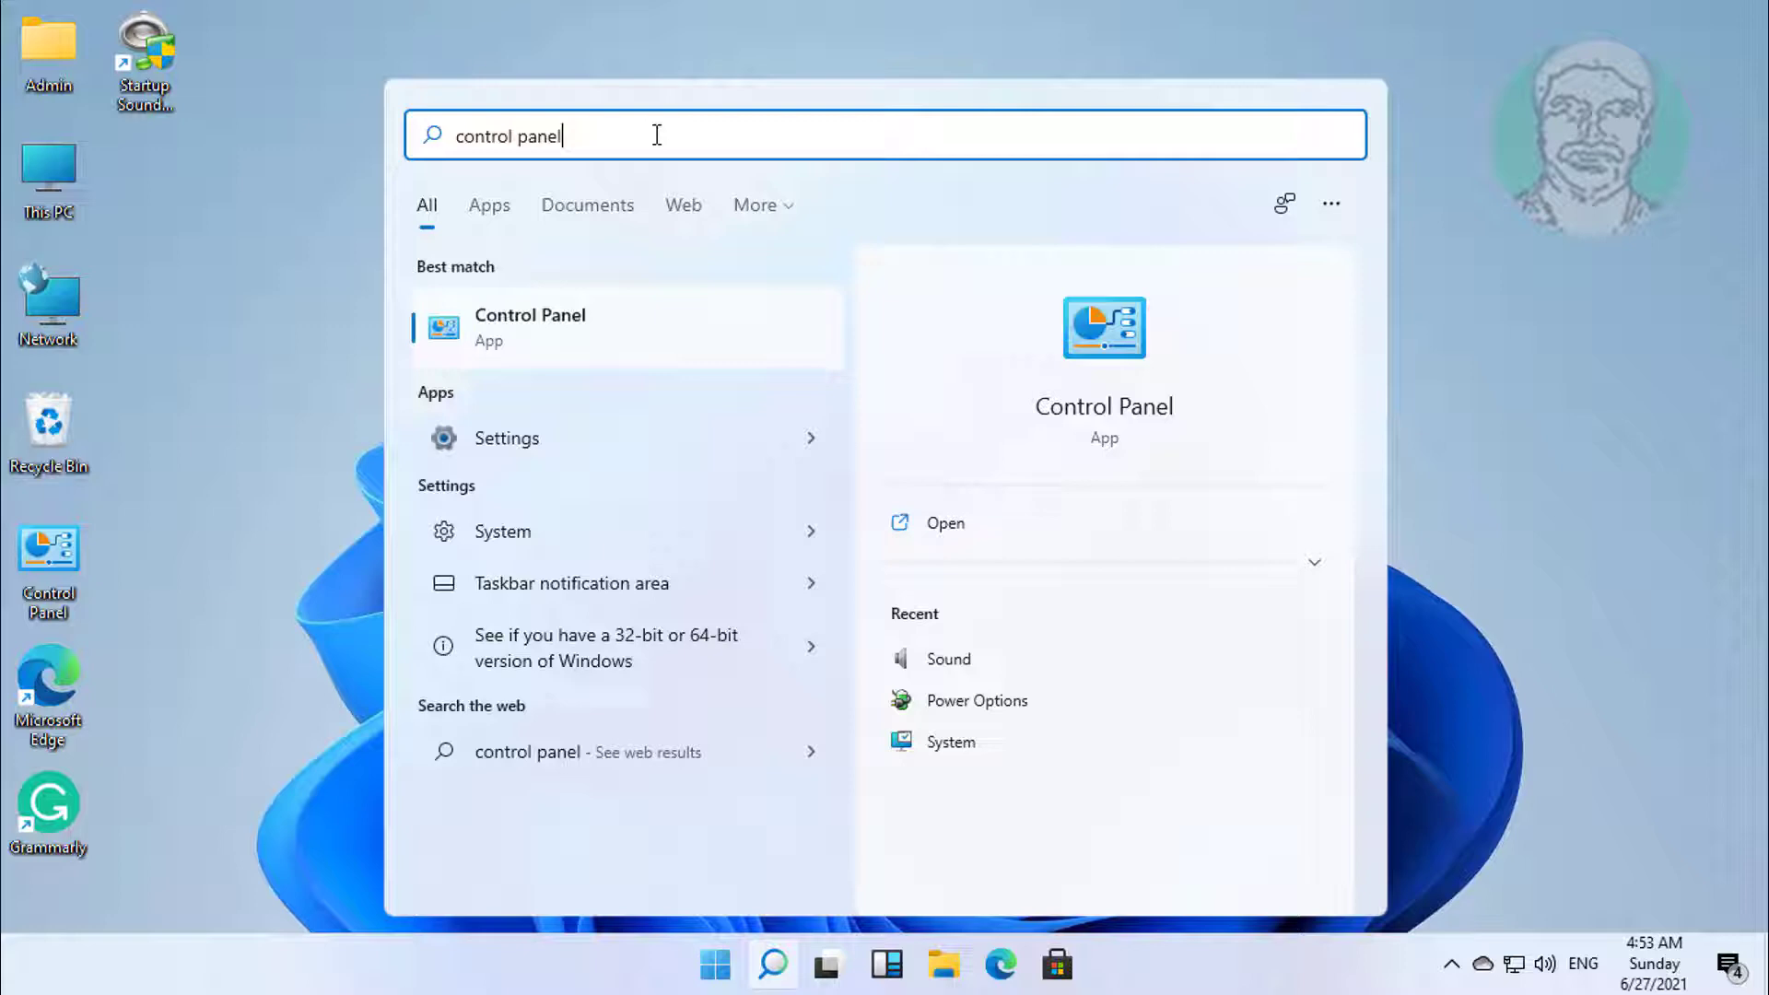
left_click(497, 318)
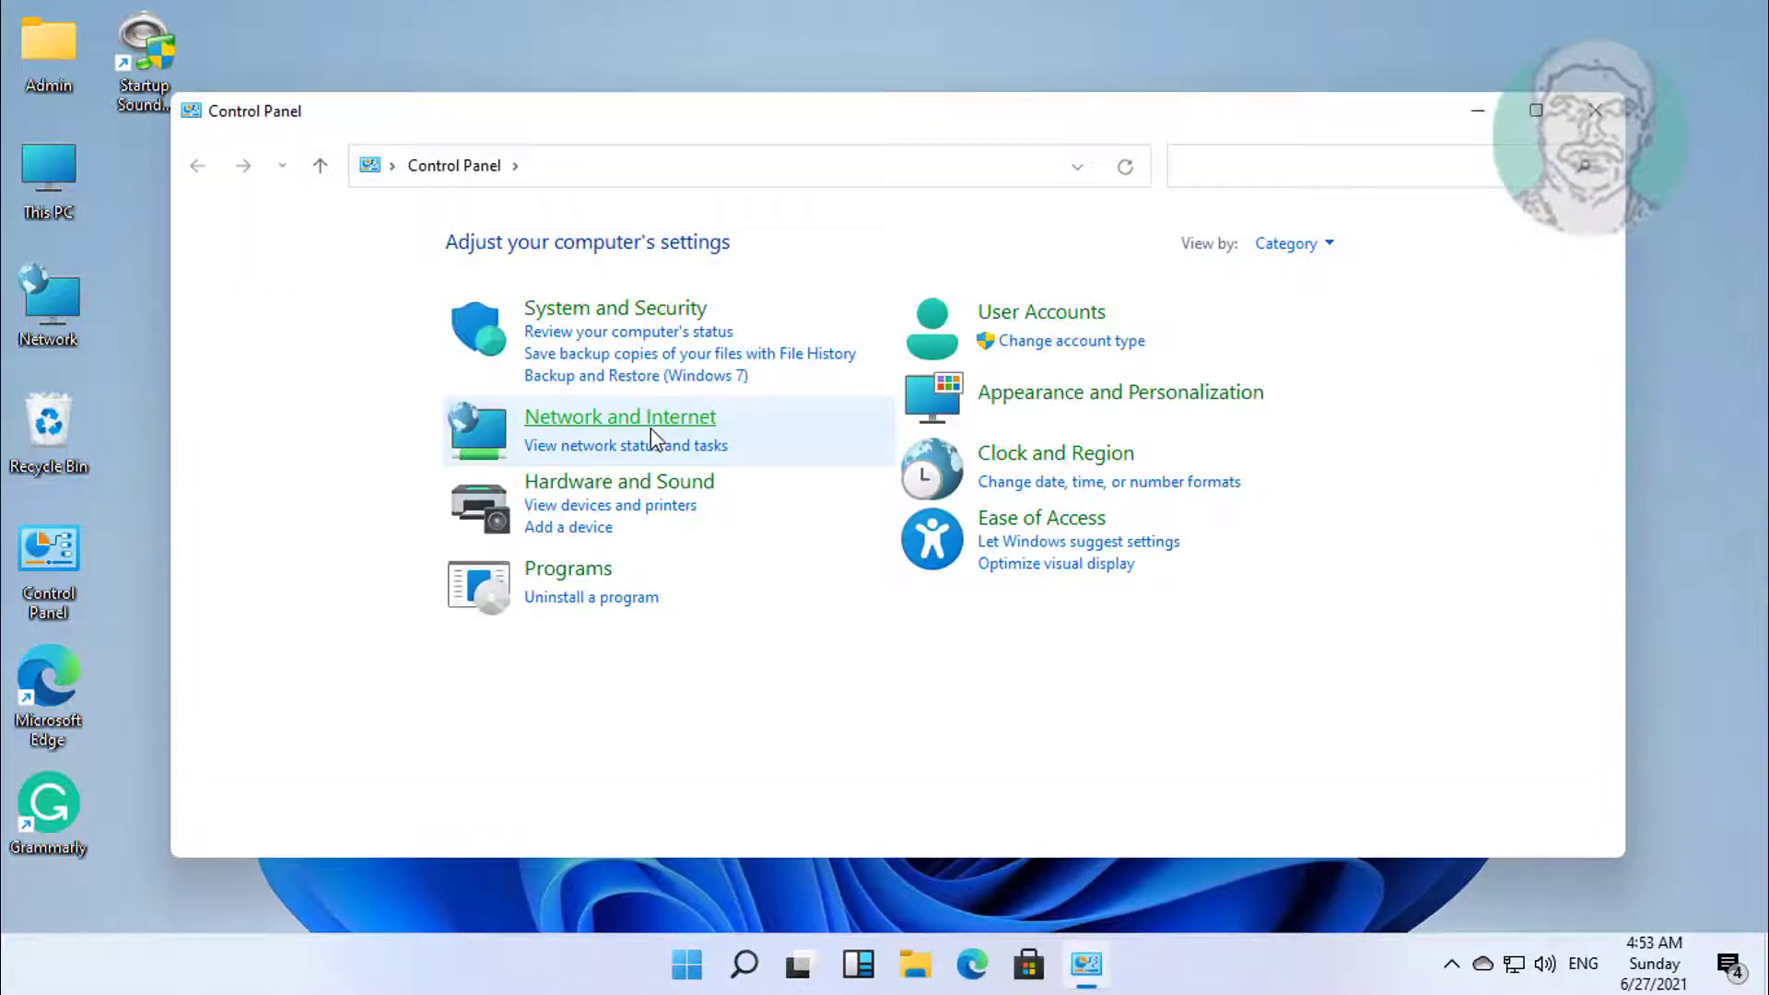
Switch Control Panel to Small icons and uninstall Discord from Programs and Features
left_click(1325, 245)
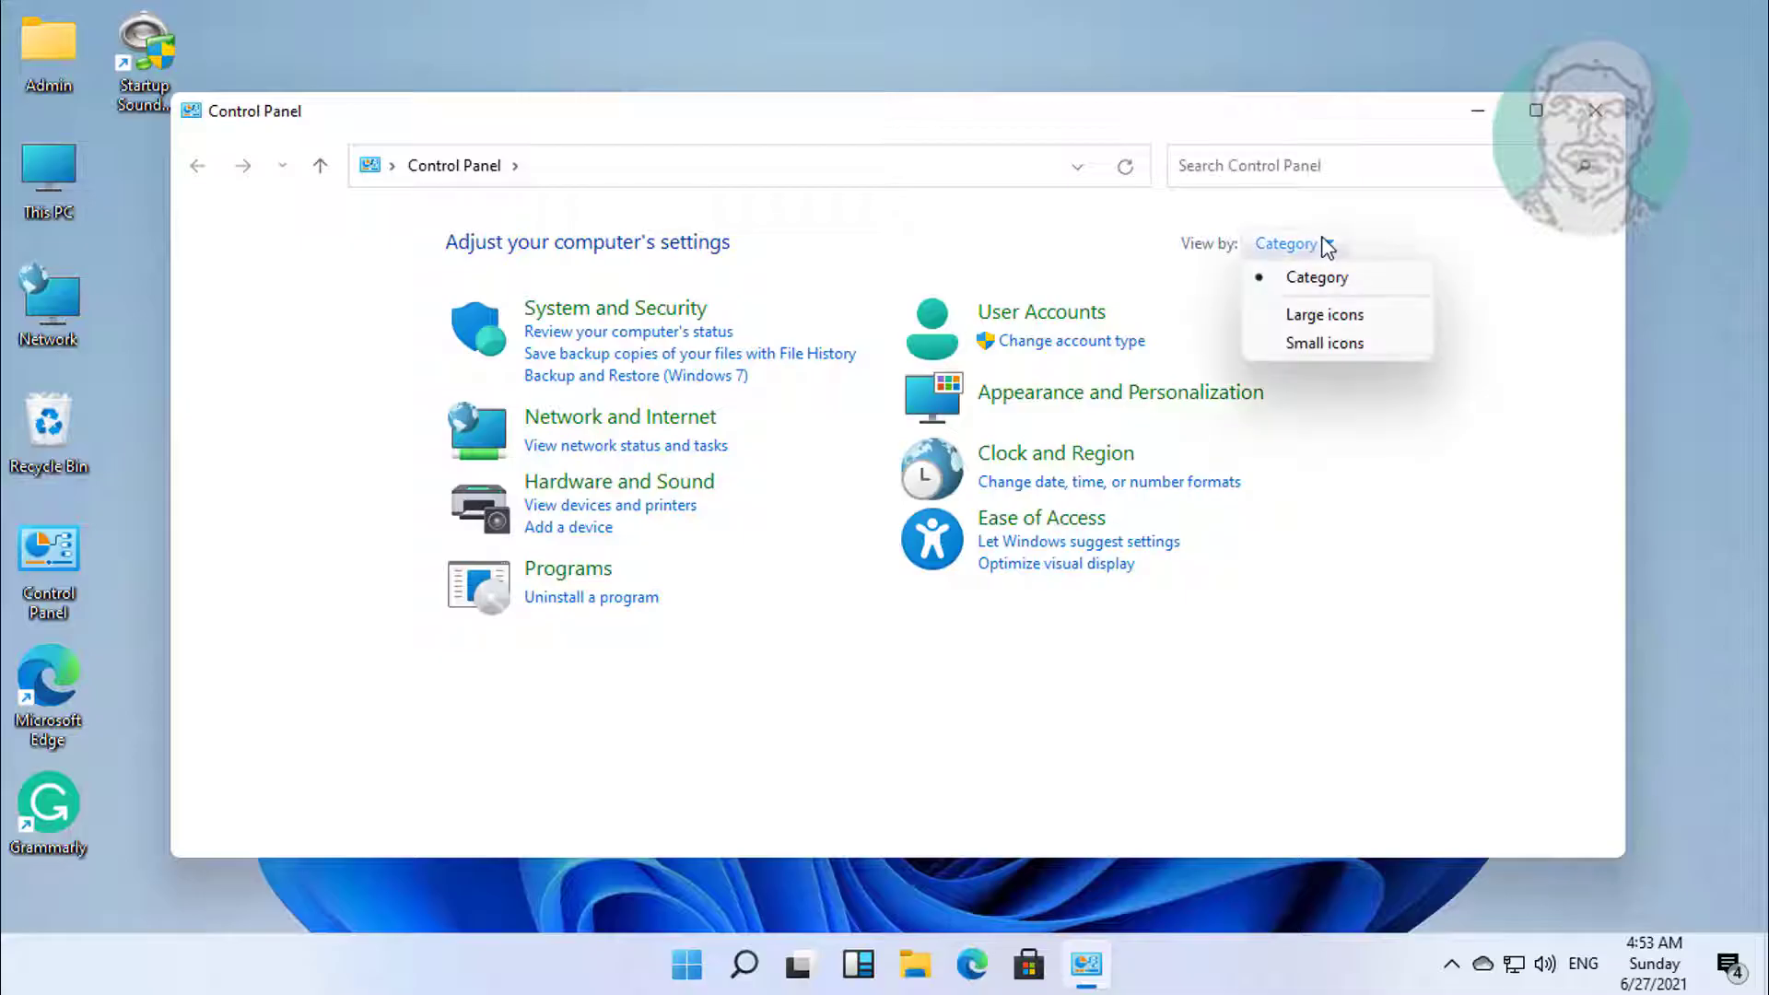
left_click(1327, 342)
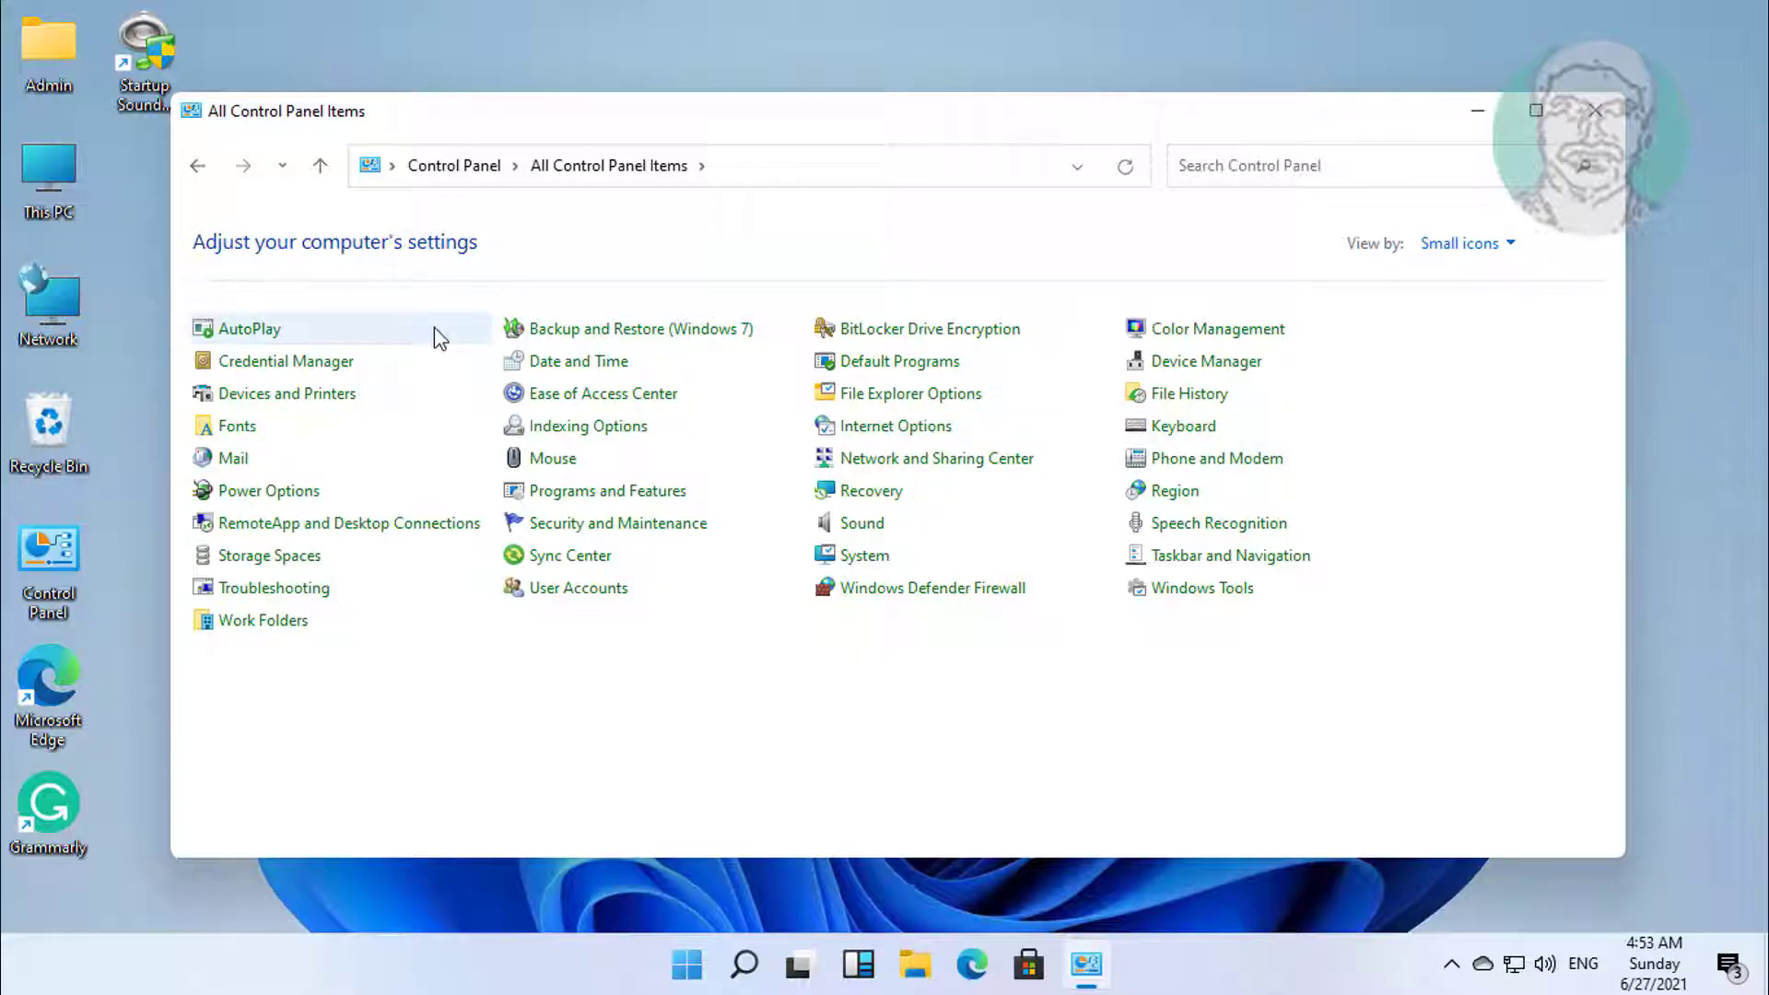
left_click(620, 503)
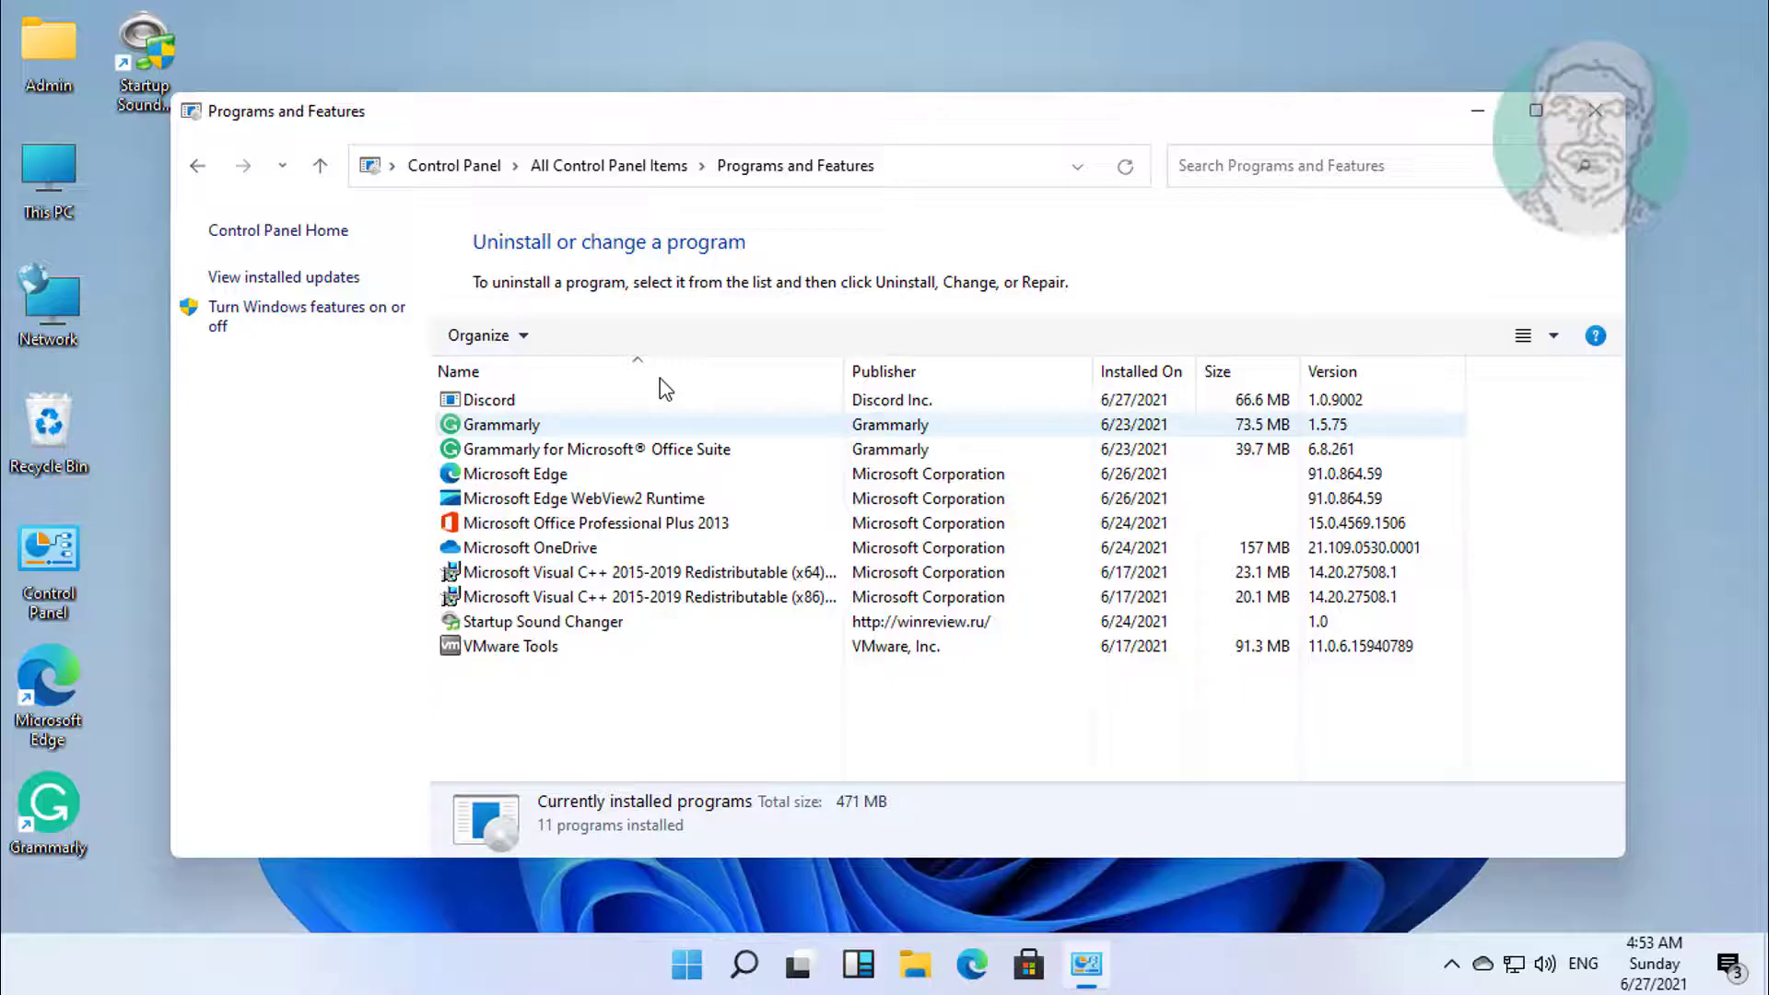
left_click(559, 400)
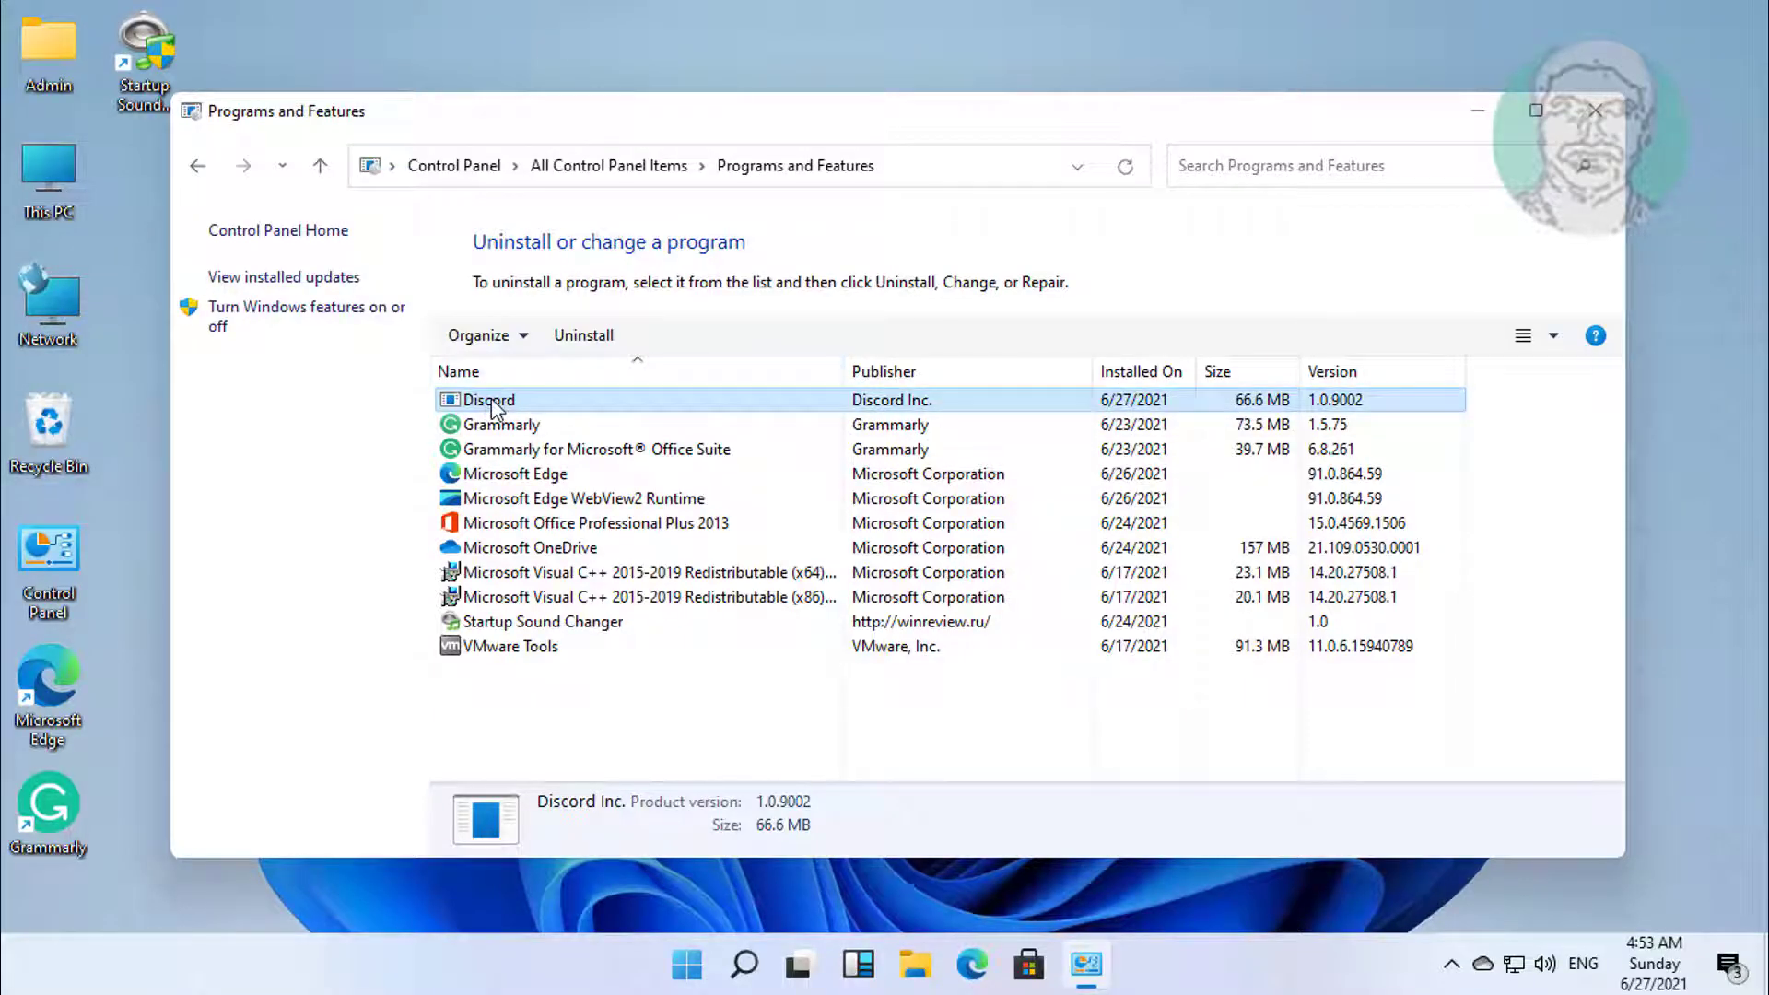
left_click(594, 336)
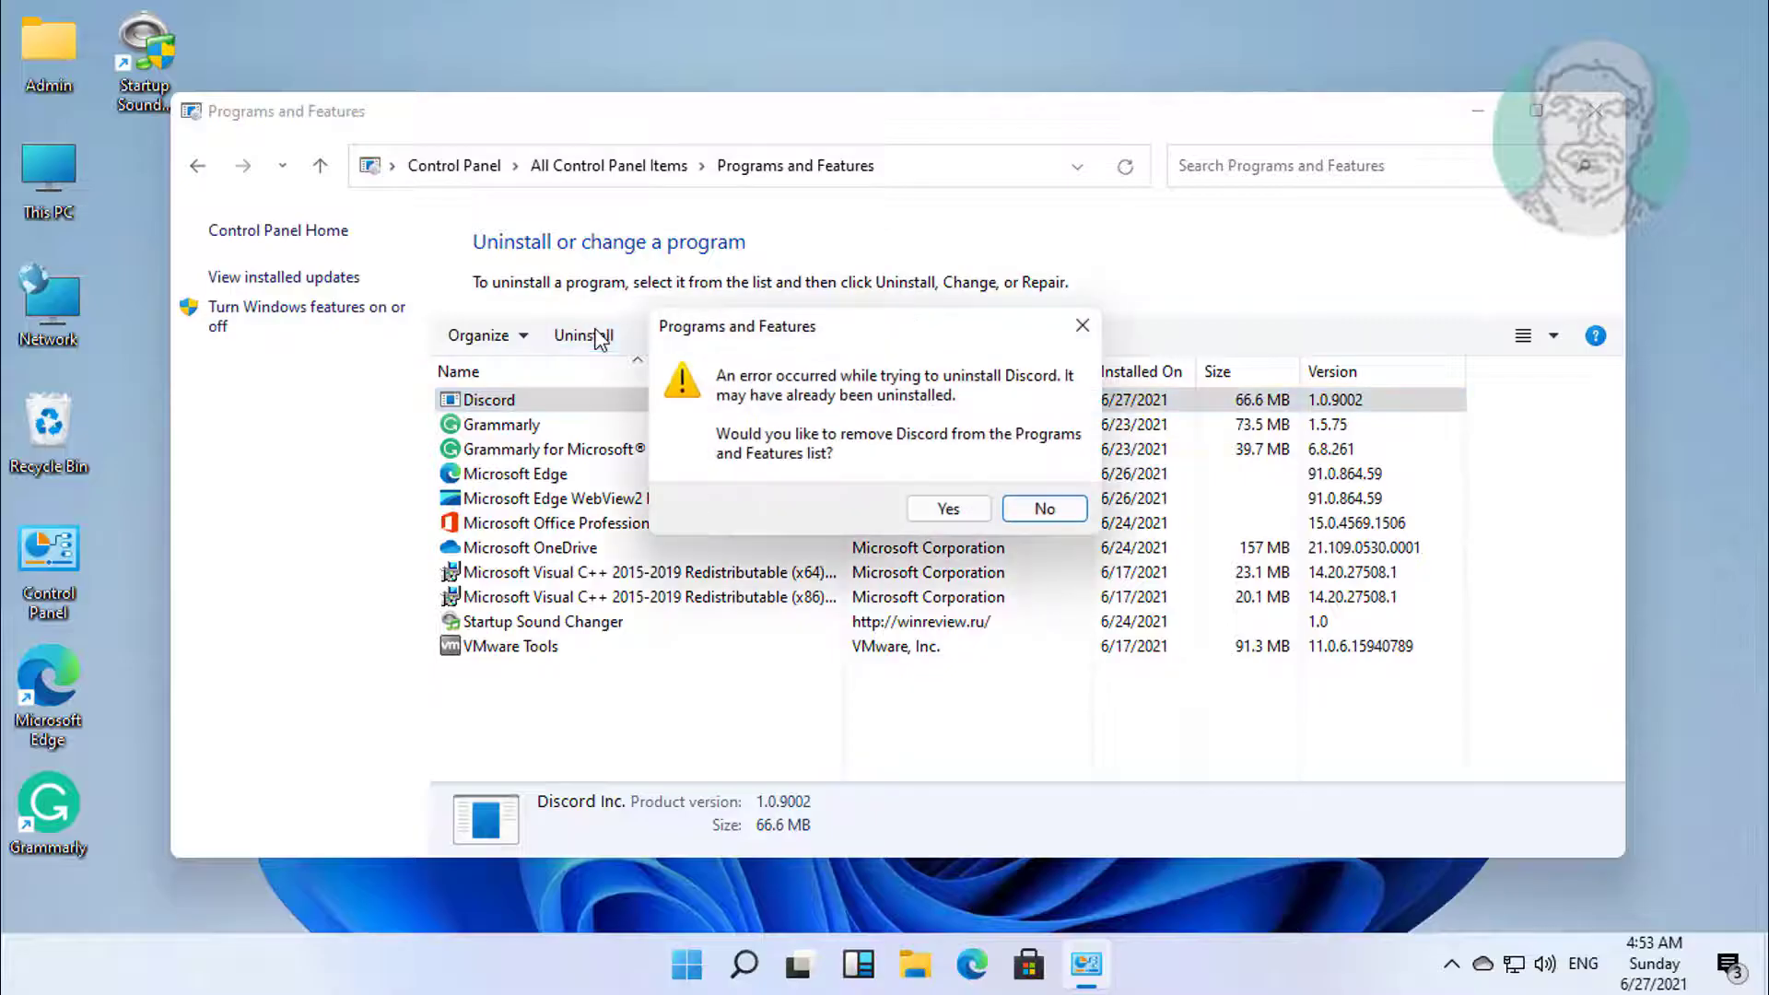
left_click(948, 505)
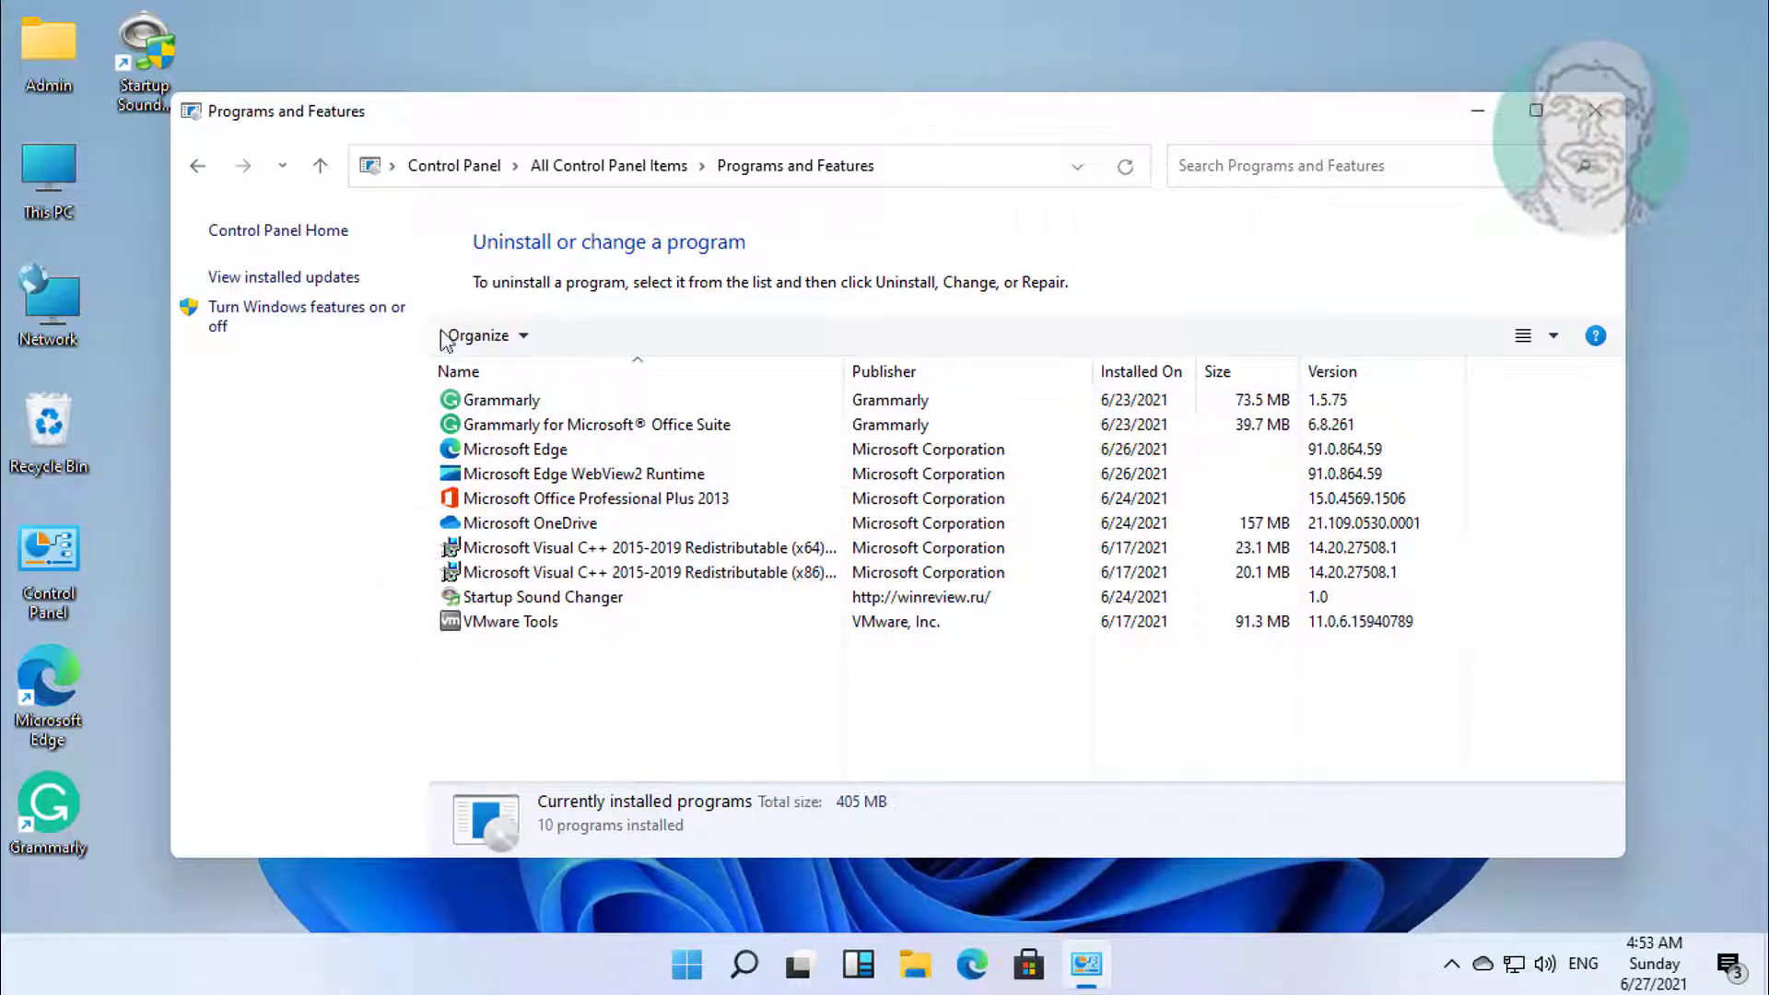
Close Programs and Features and open the %appdata% Roaming folder through Run
left_click(1600, 129)
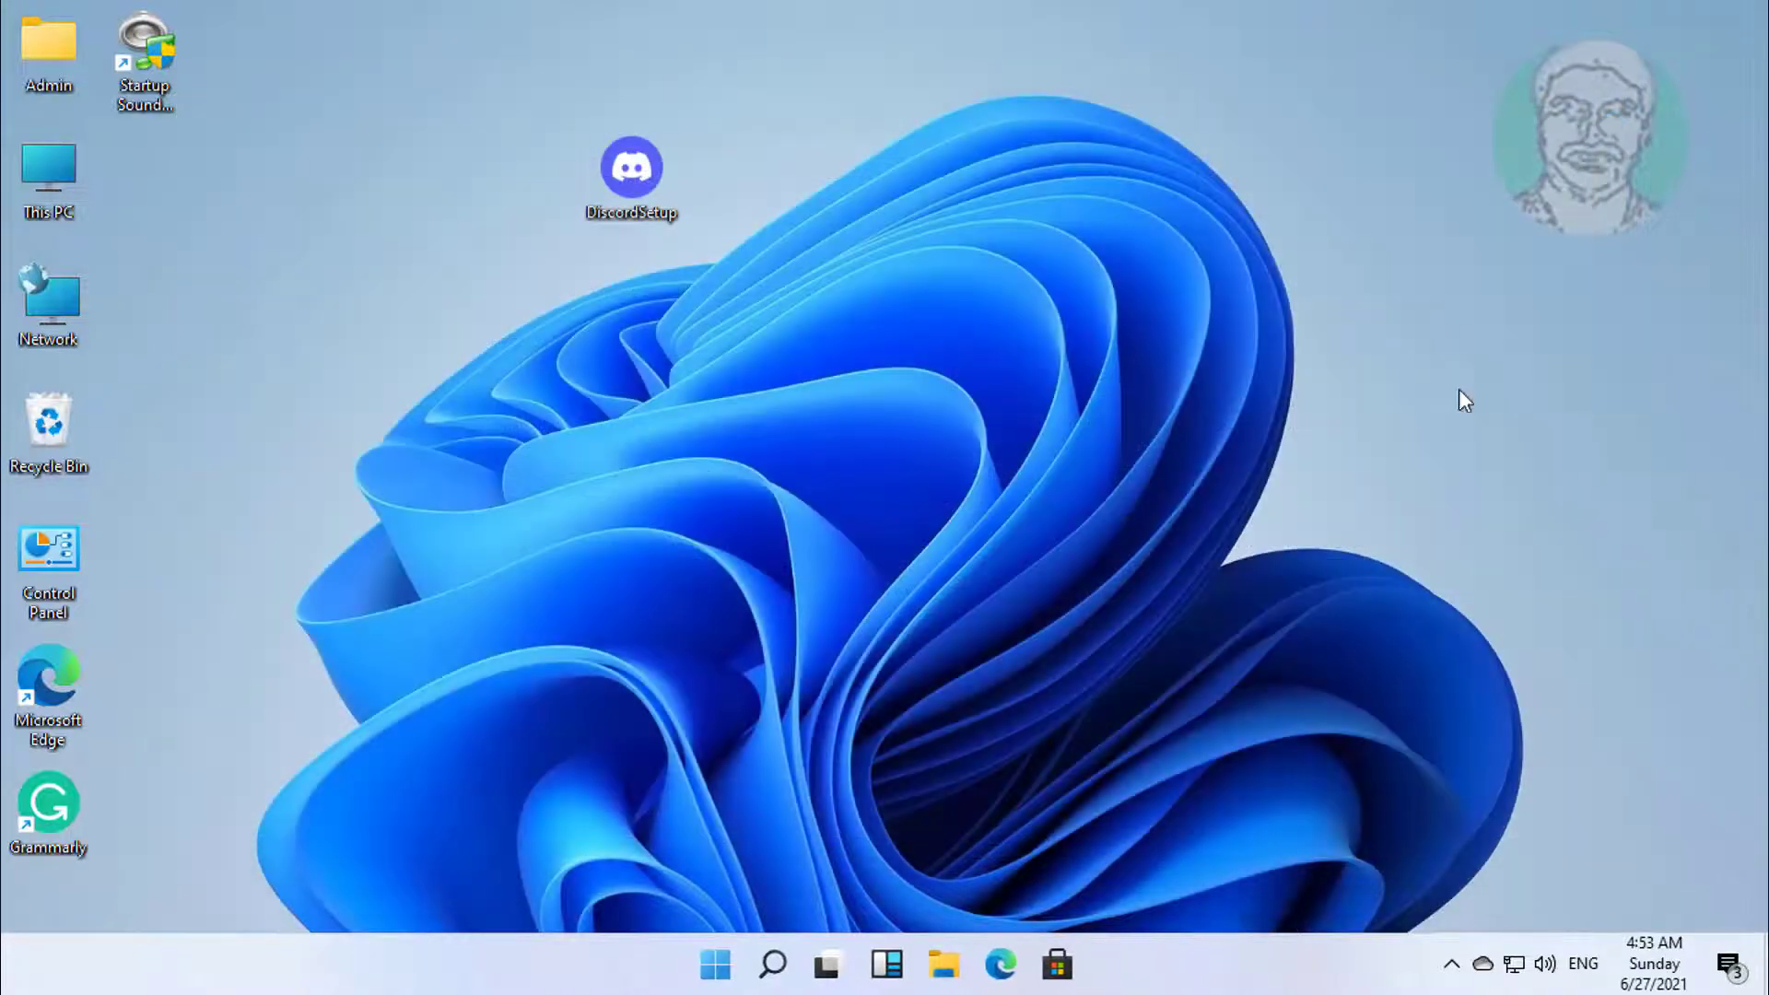
right_click(721, 950)
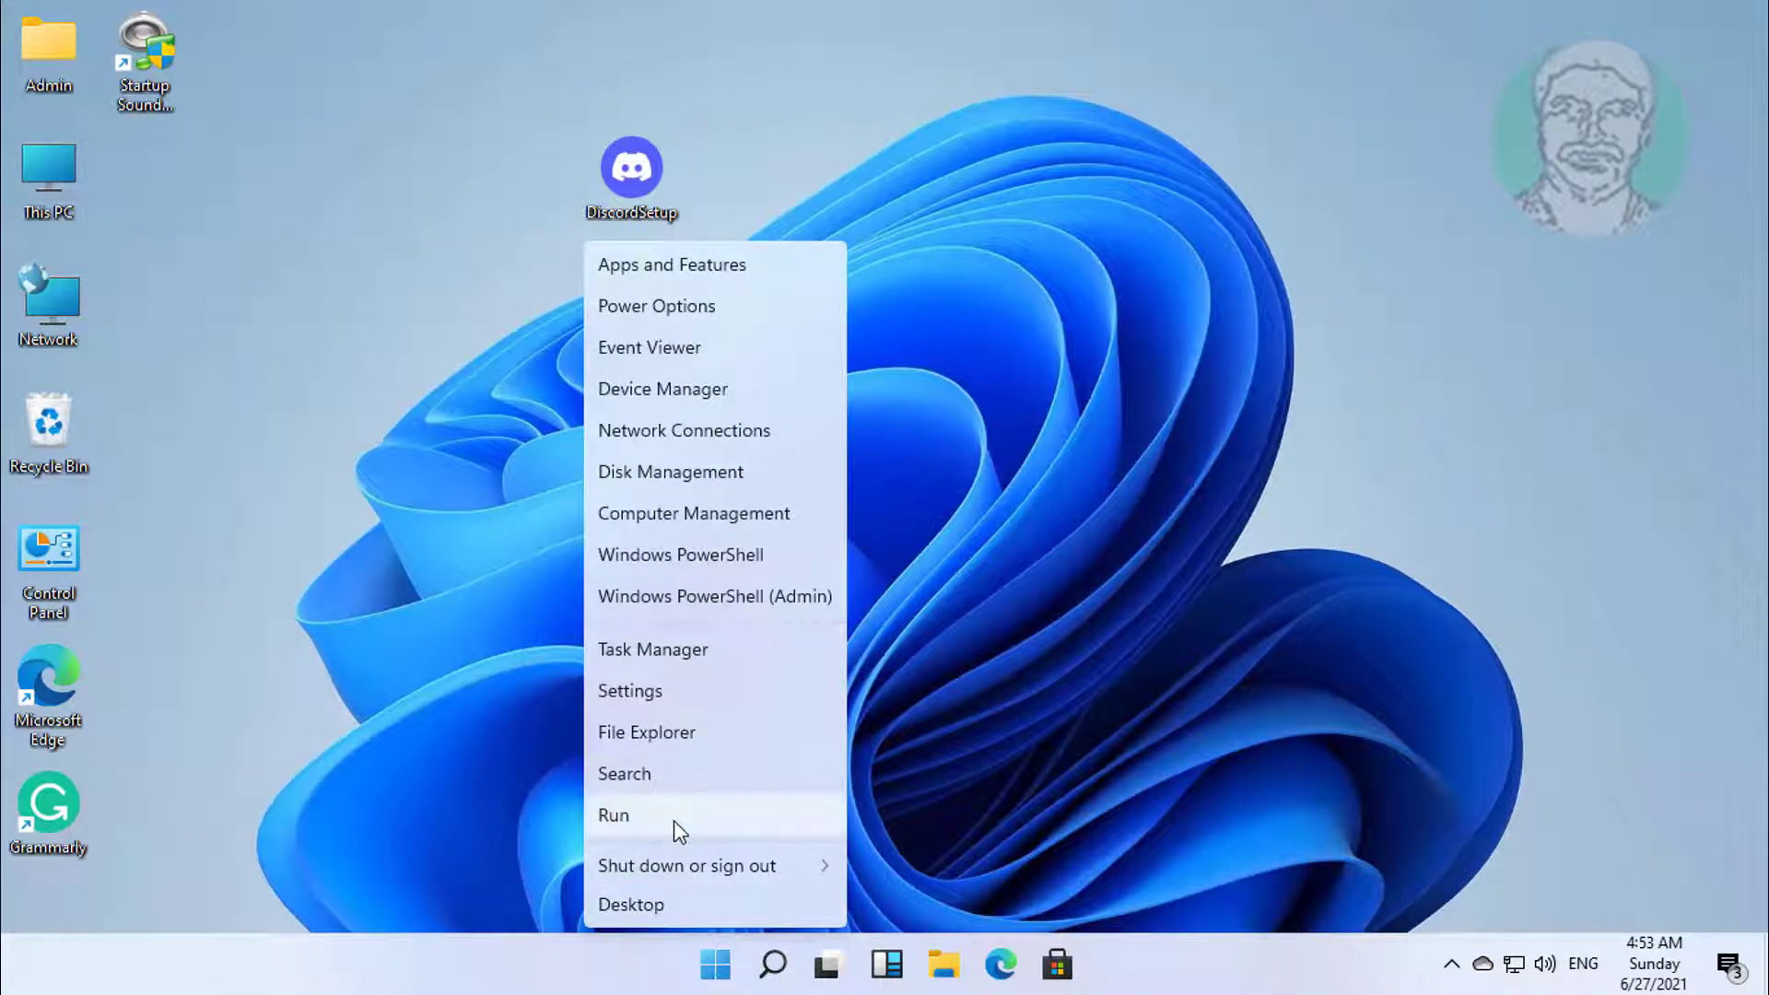
left_click(673, 820)
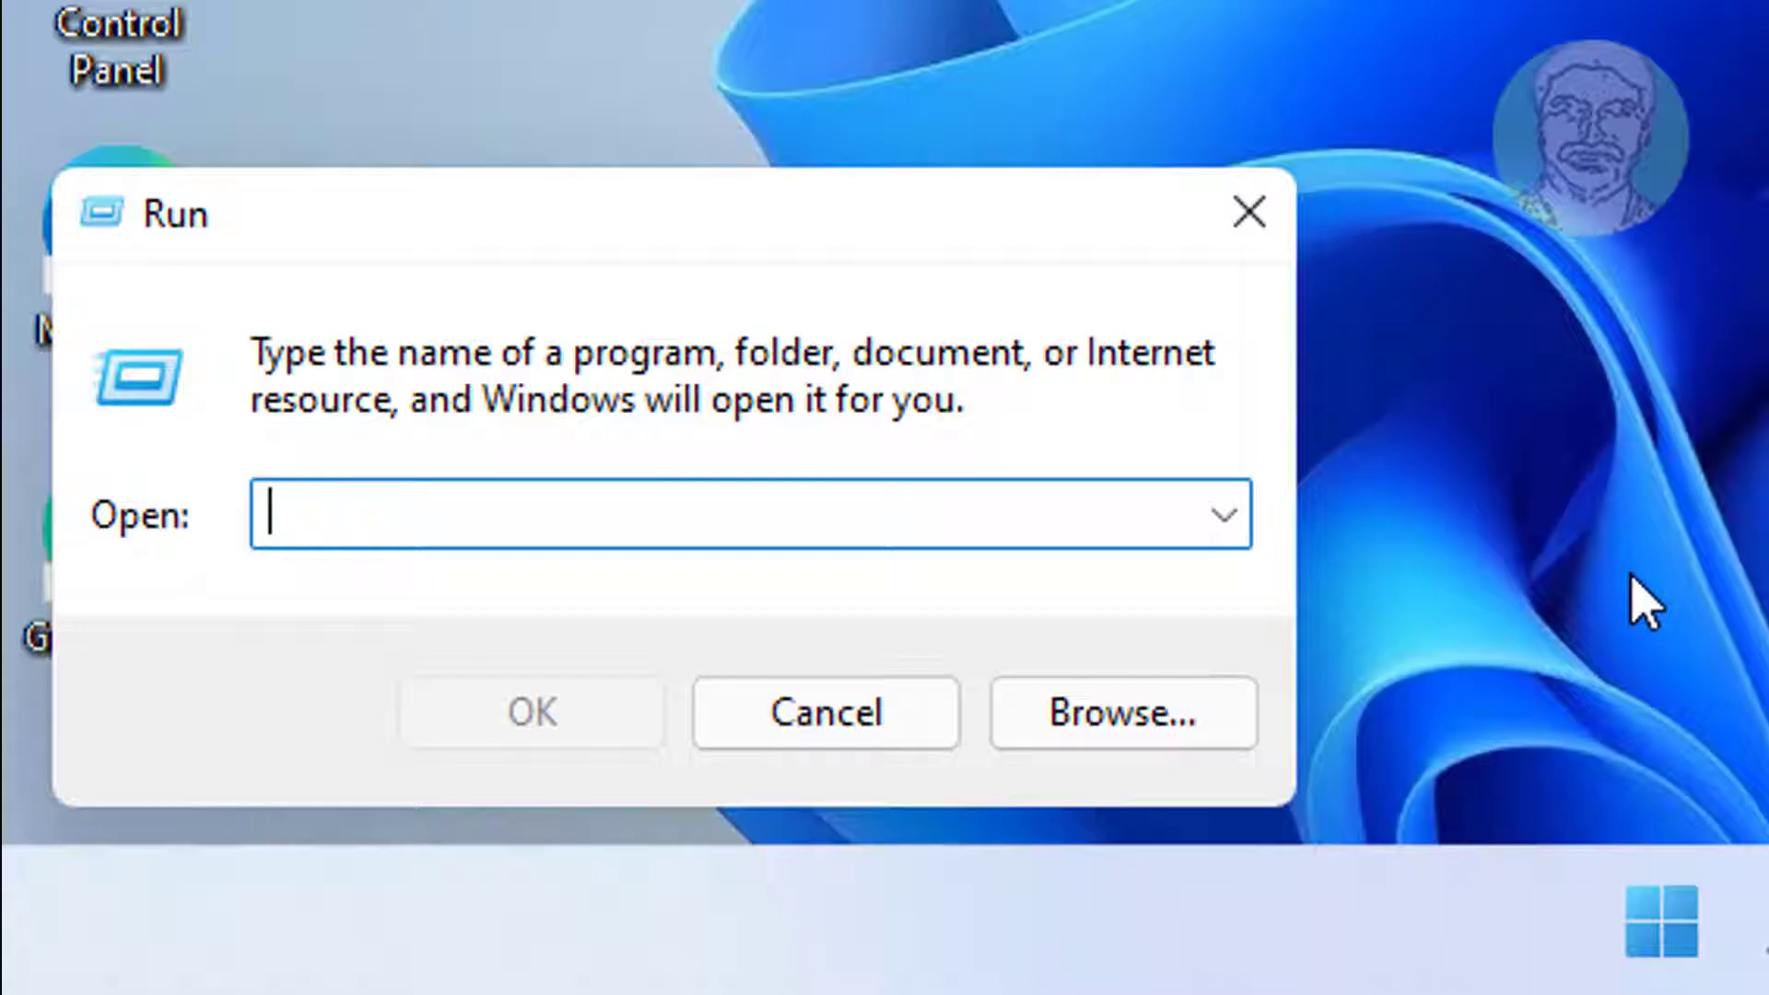
type("%")
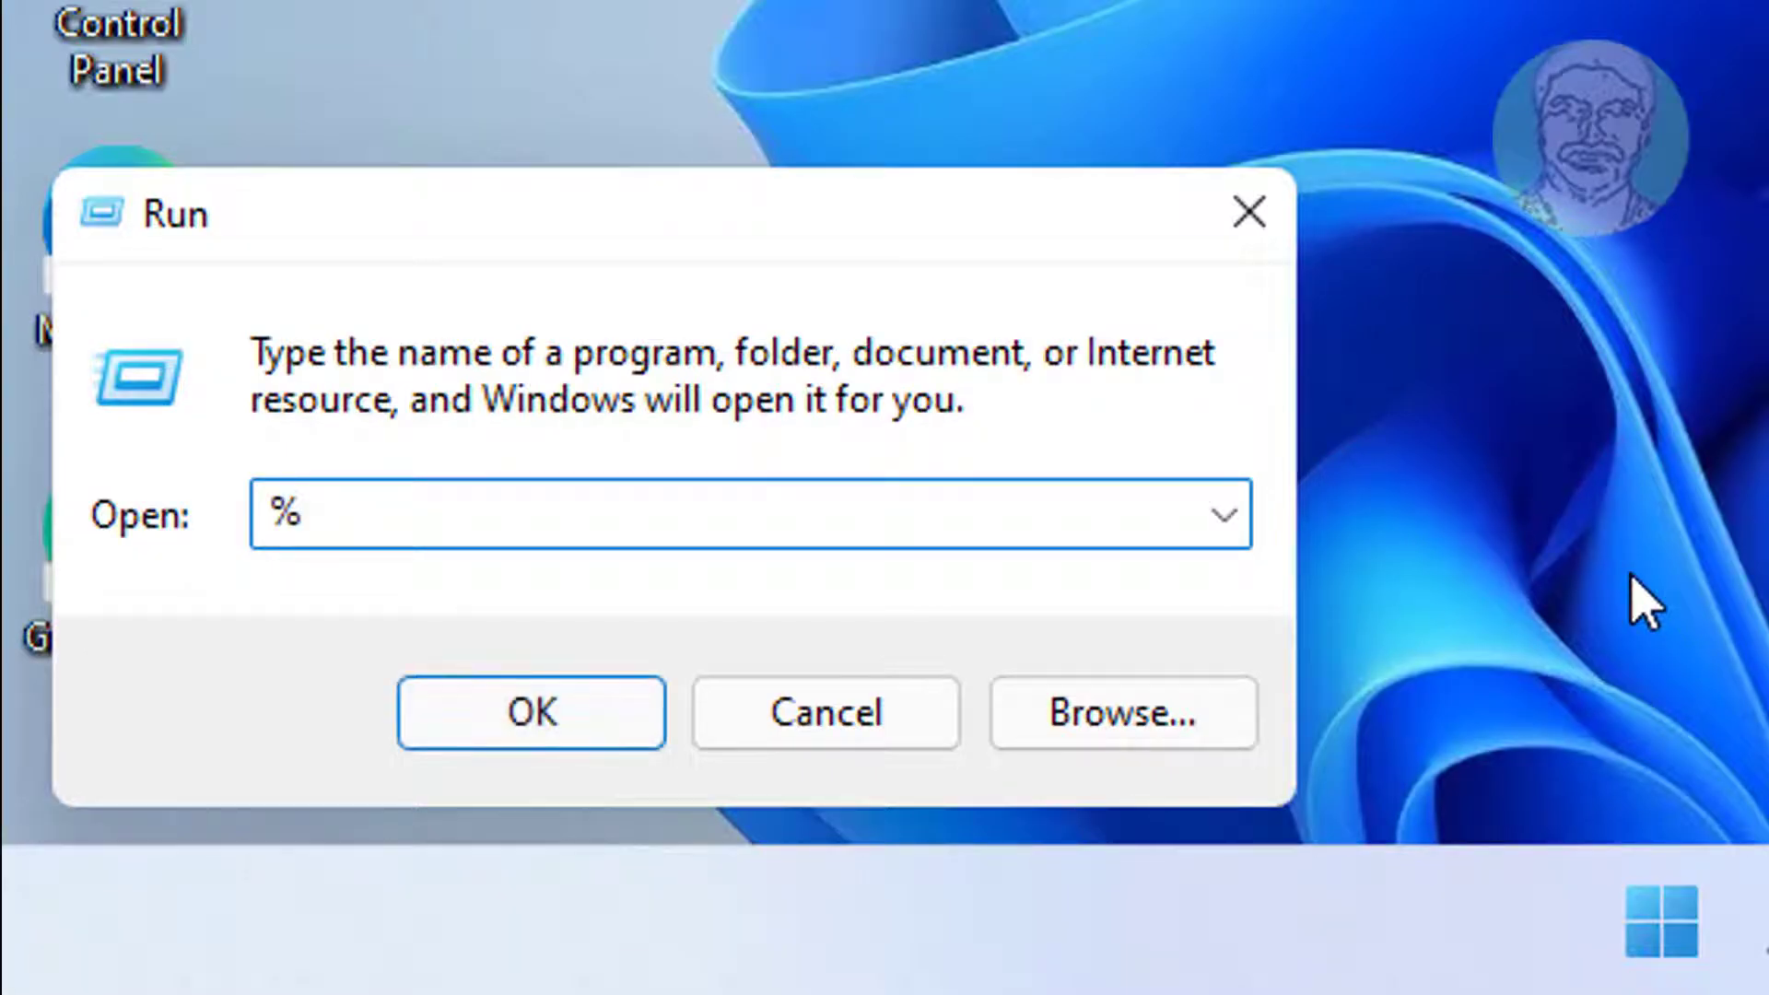
type("appdata")
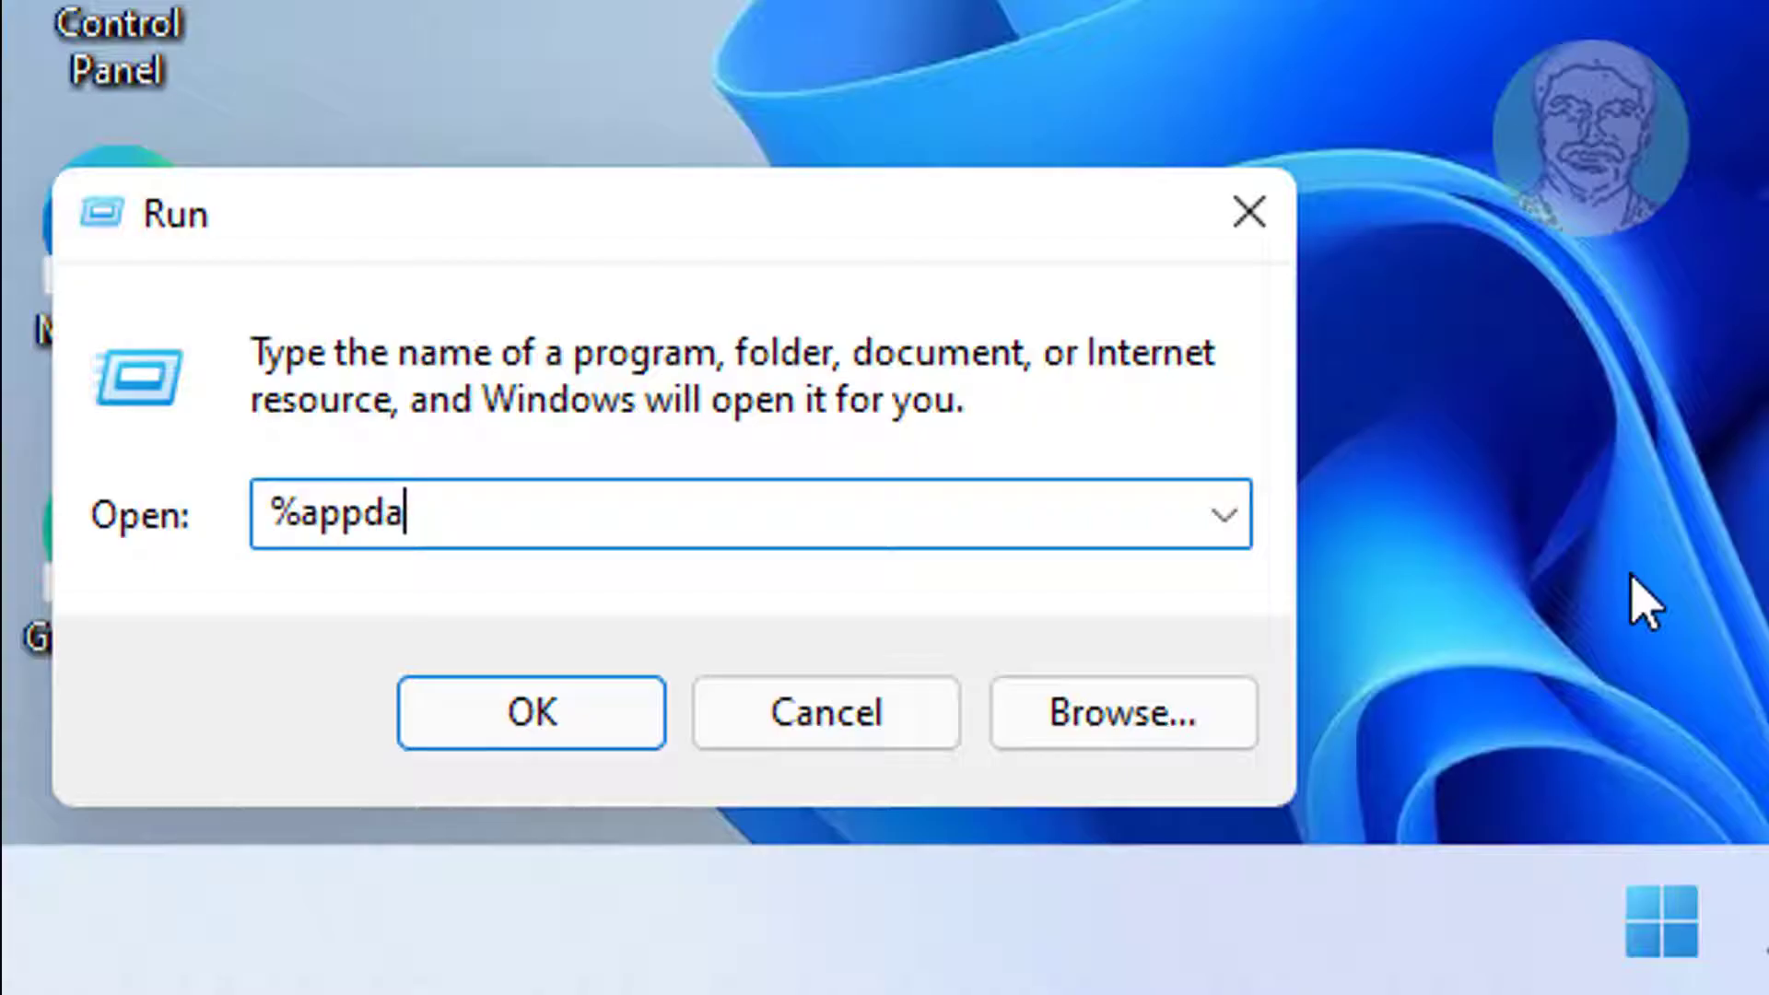
type("%")
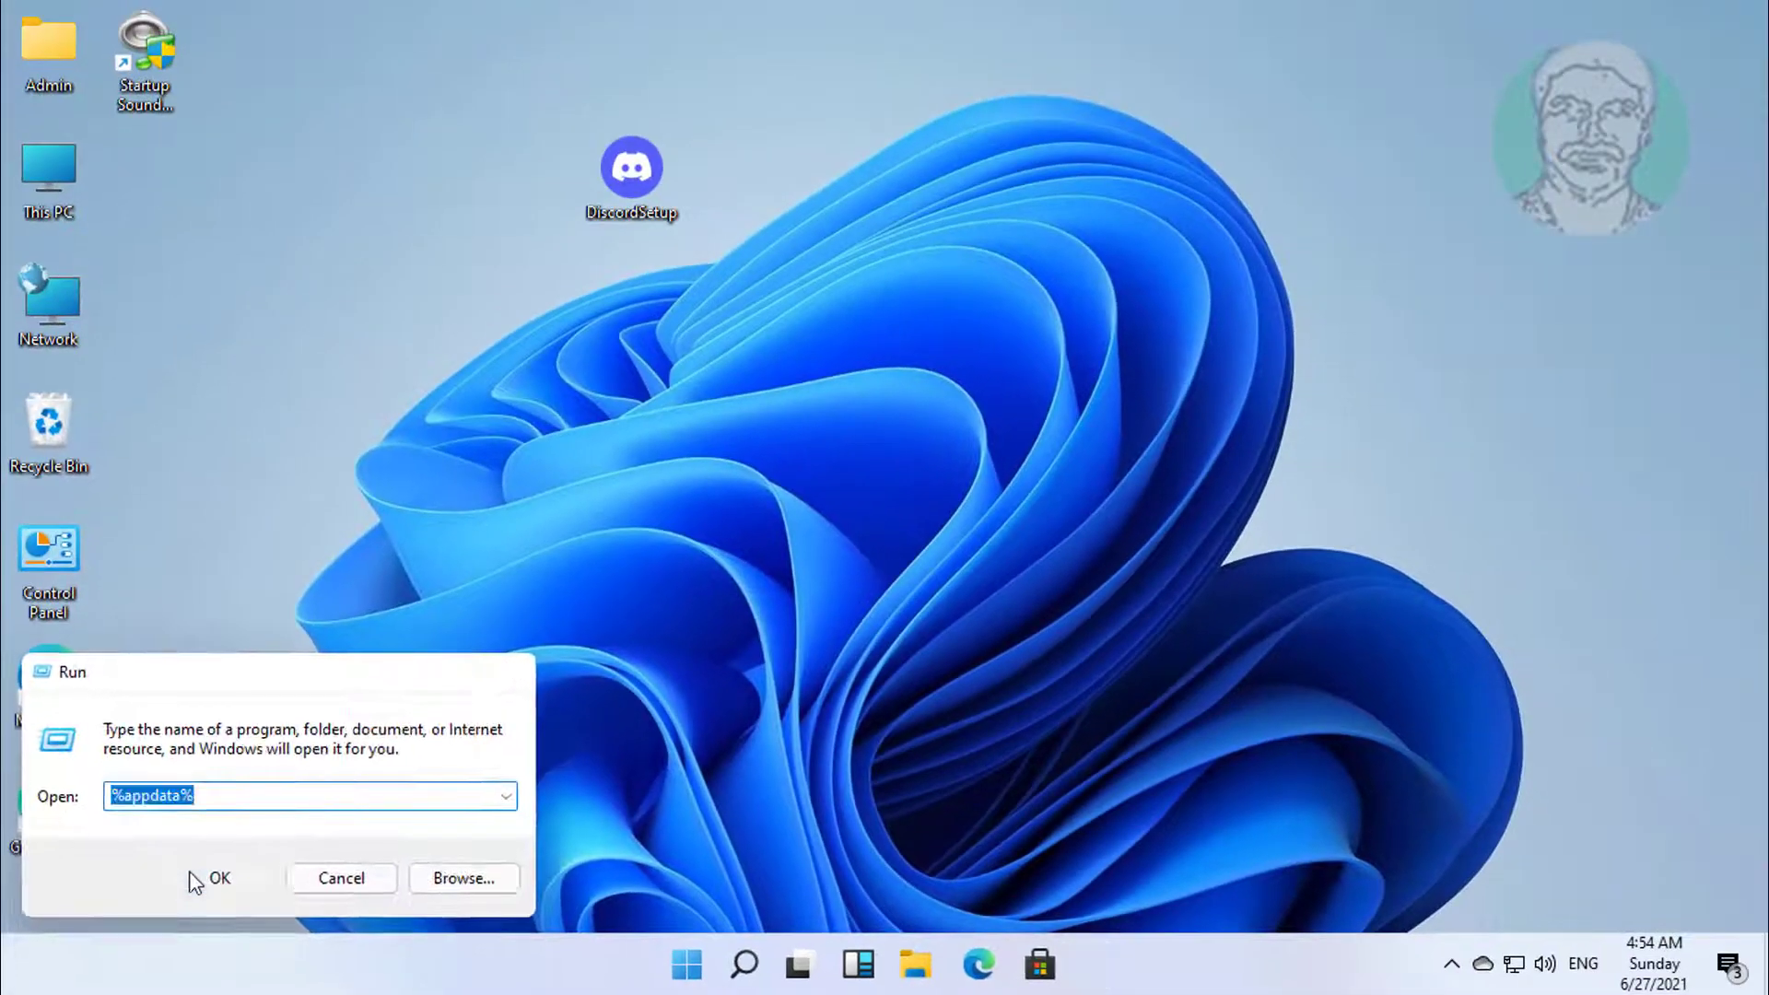
left_click(196, 880)
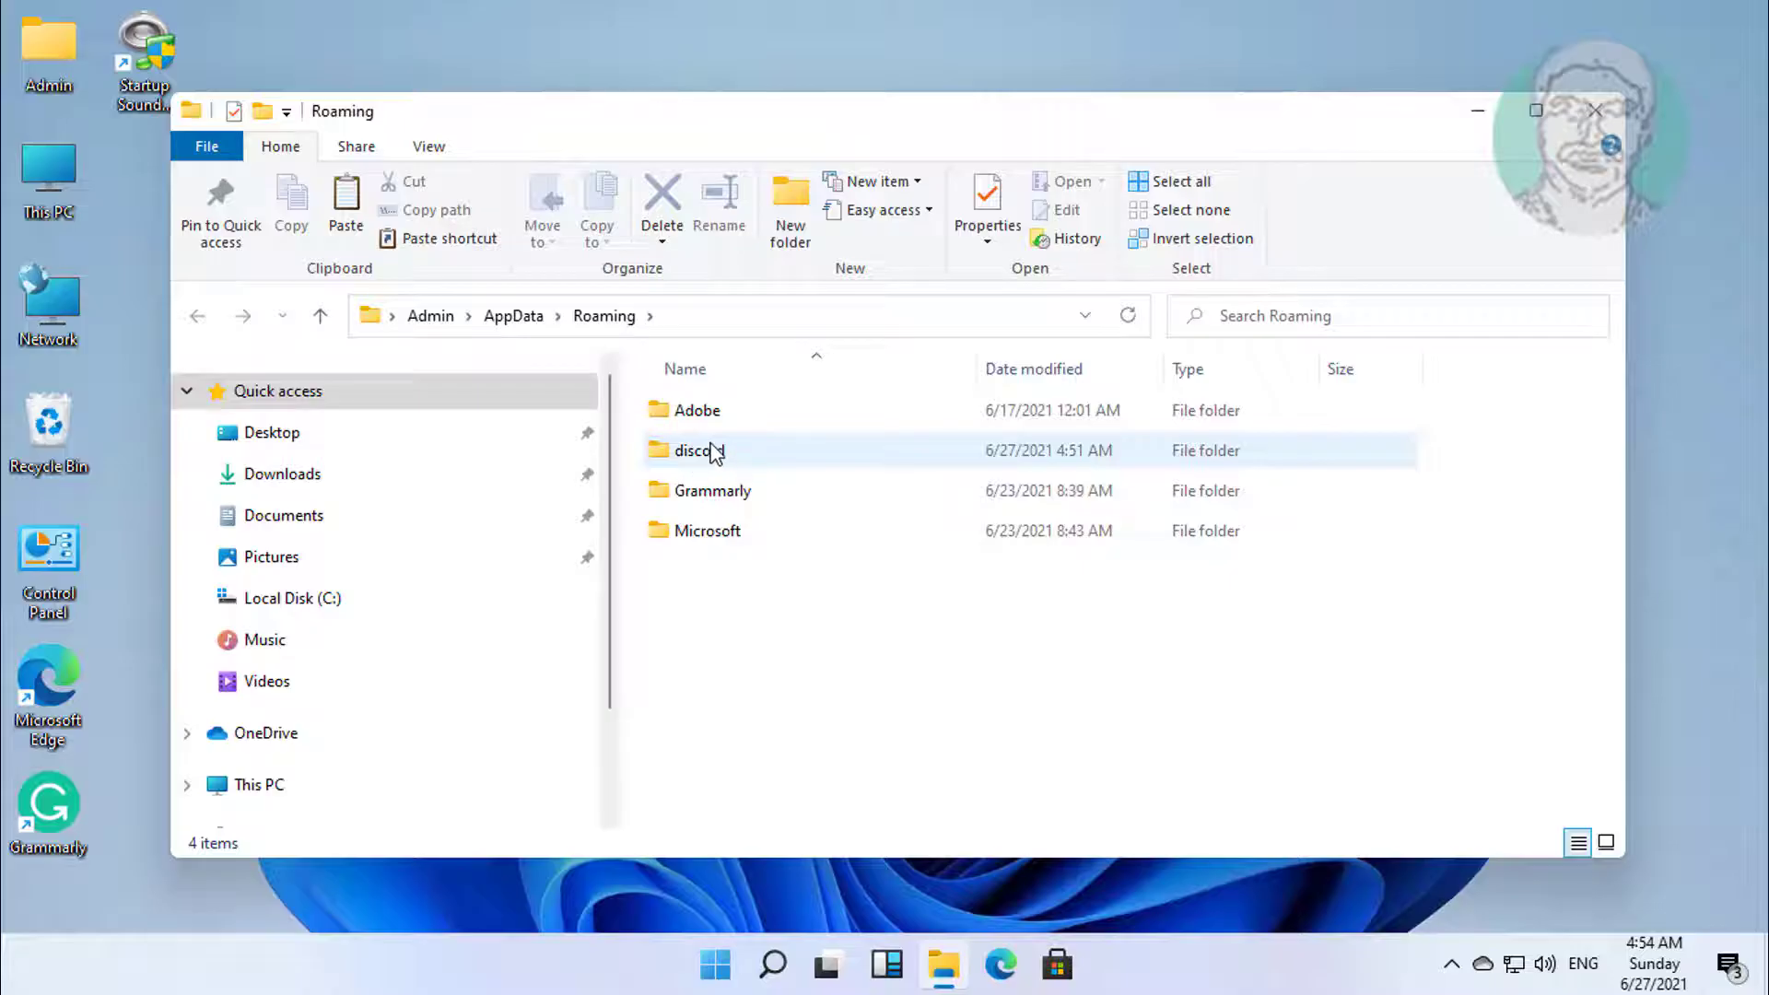
Delete the discord folder from AppData Roaming and close File Explorer
left_click(714, 452)
right_click(782, 445)
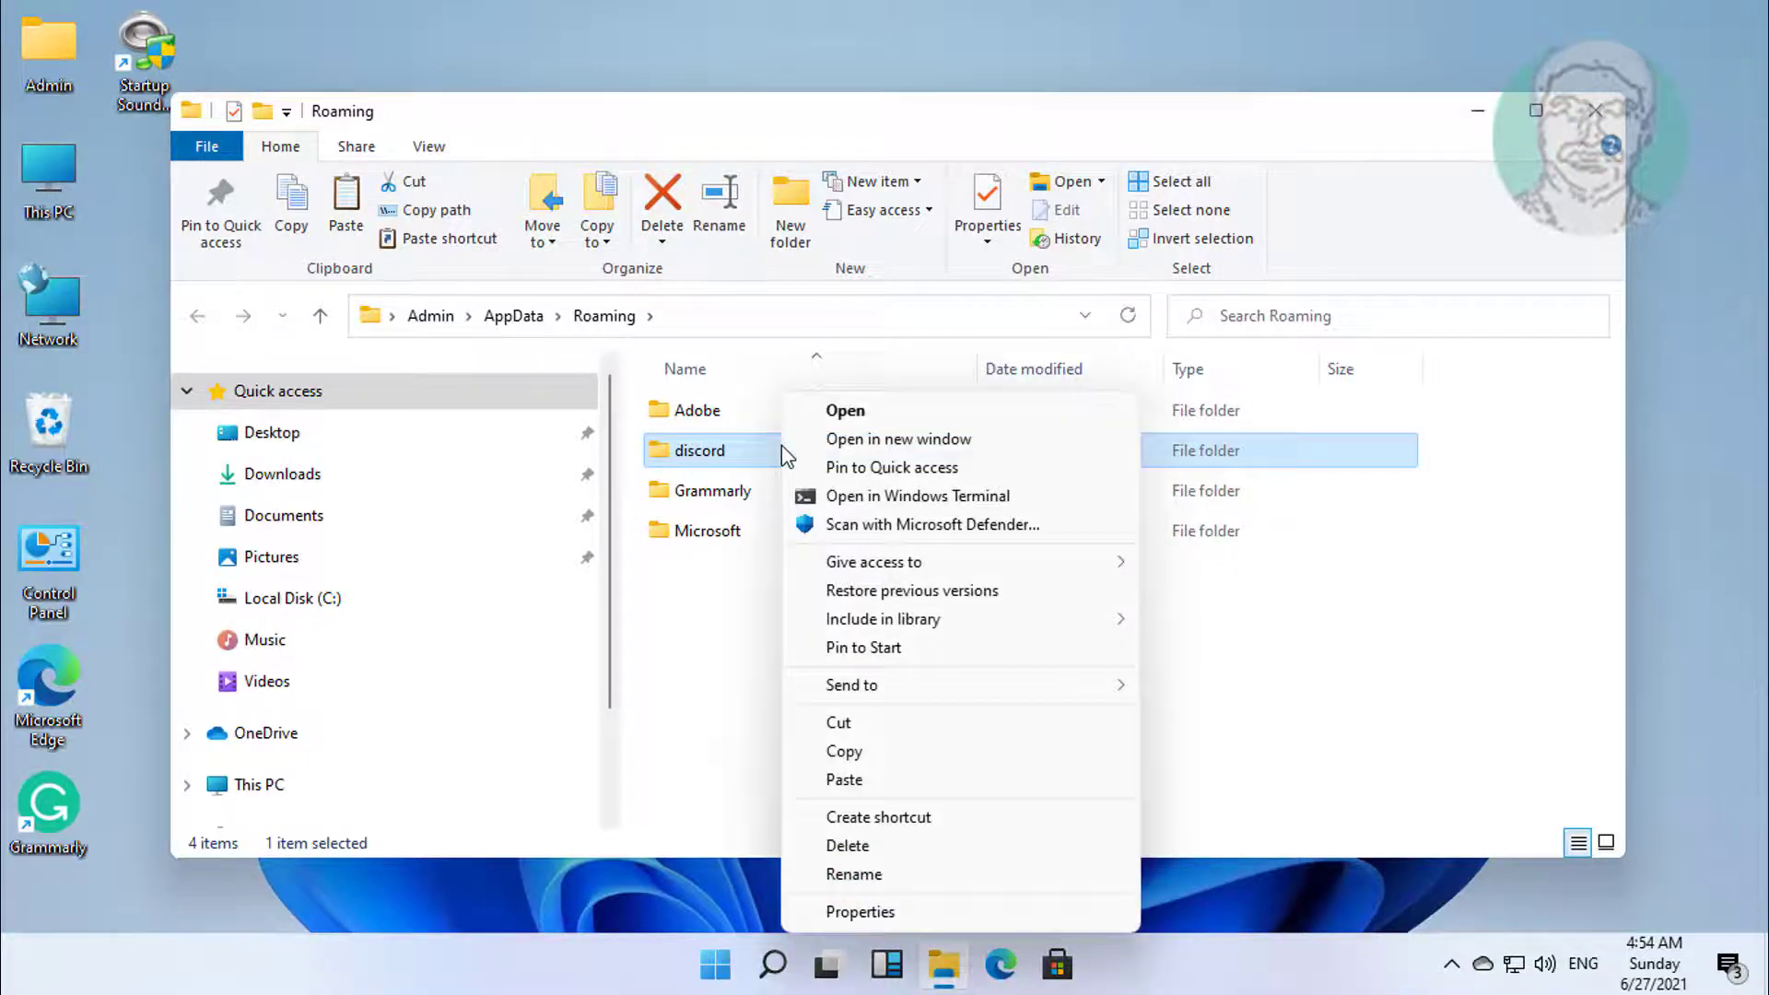
left_click(881, 844)
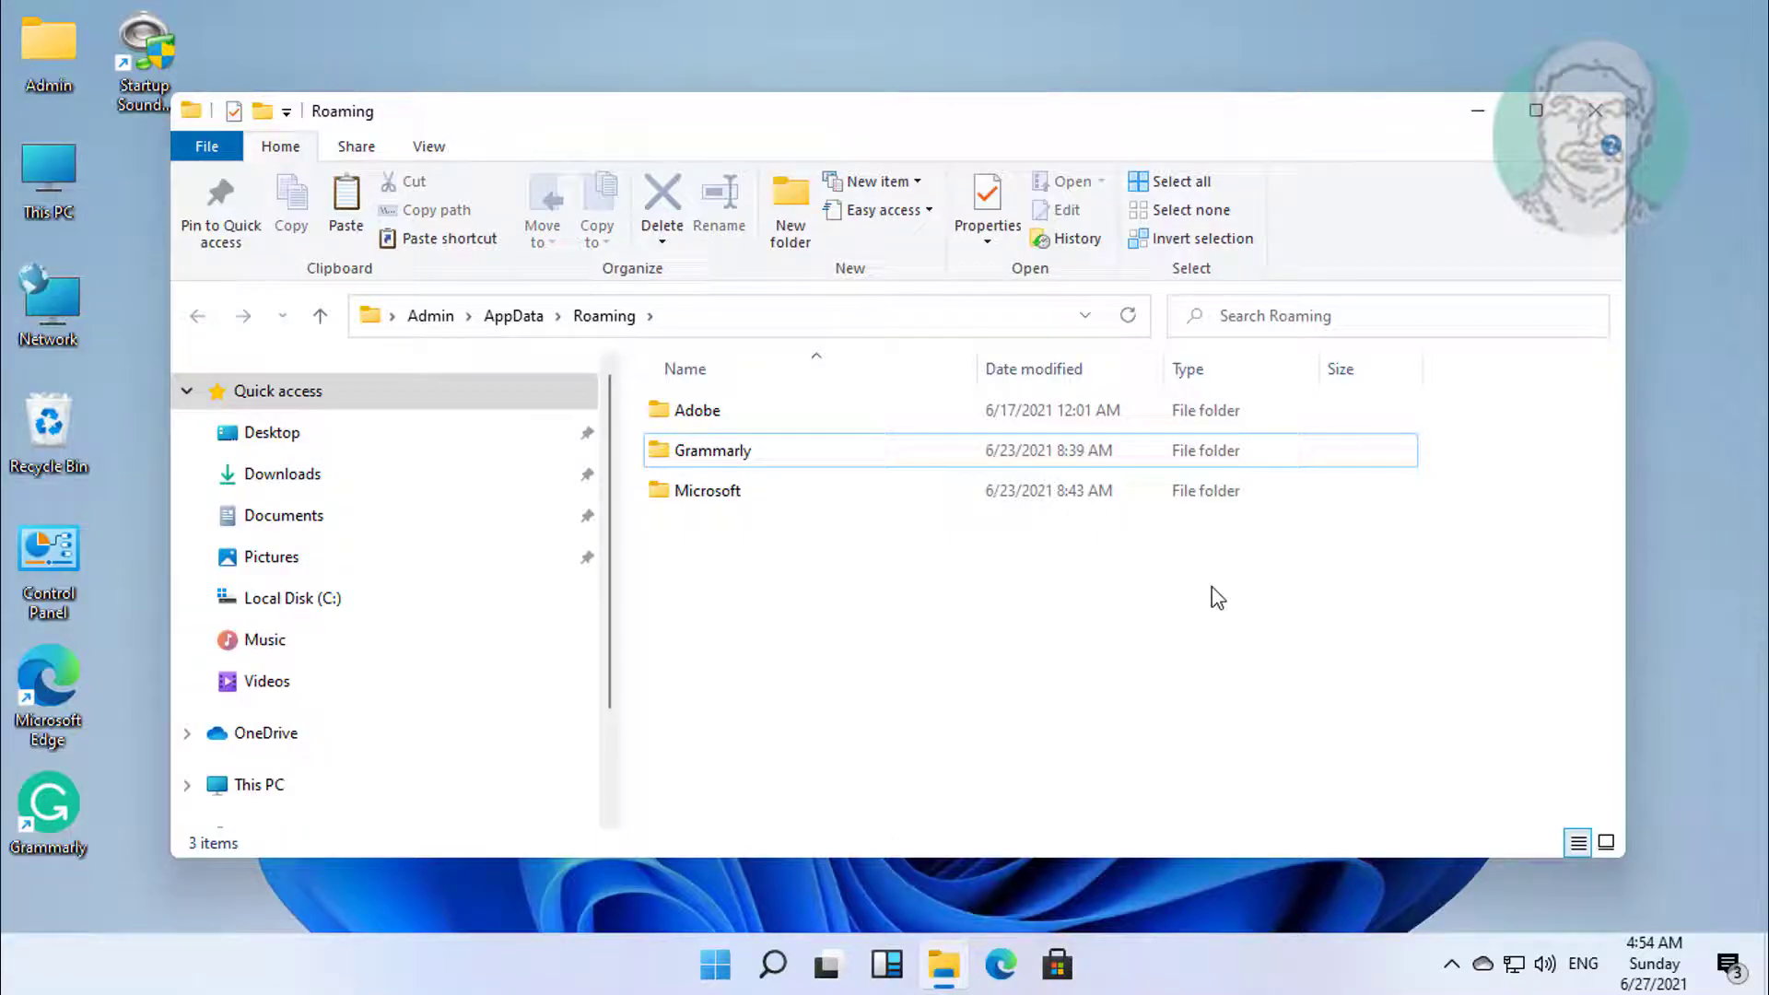
left_click(1596, 109)
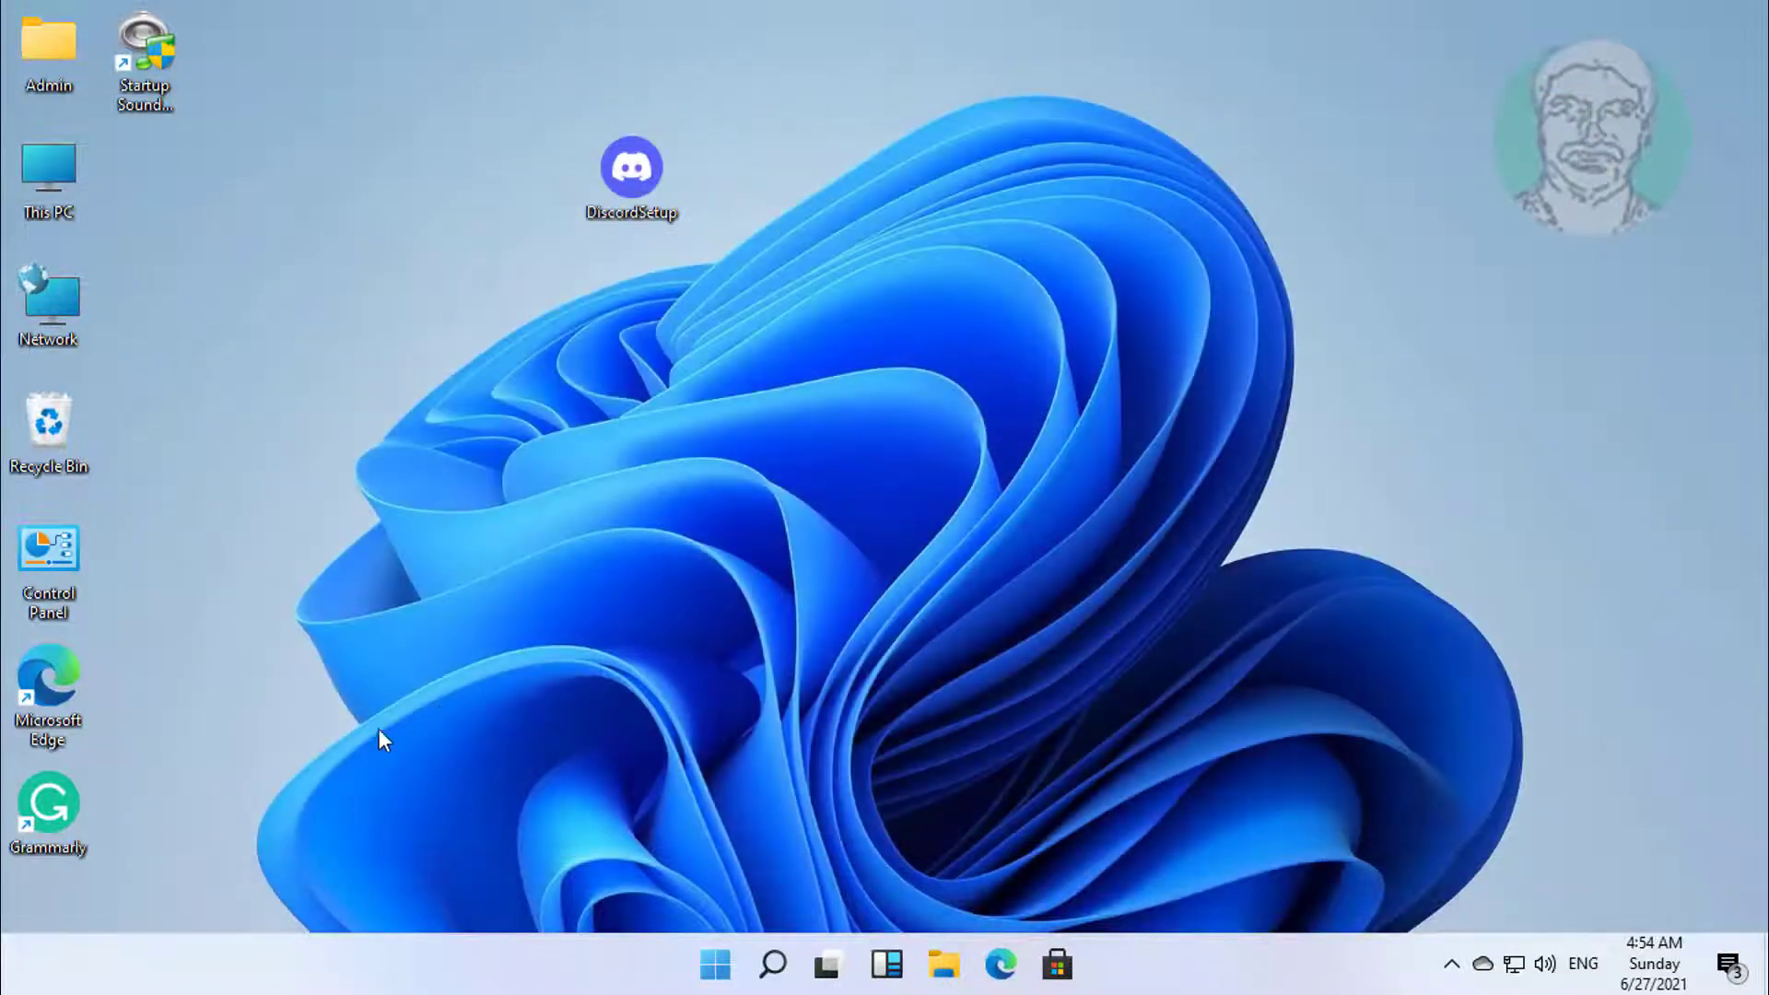
Open the %localappdata% folder through the Run dialog
right_click(715, 965)
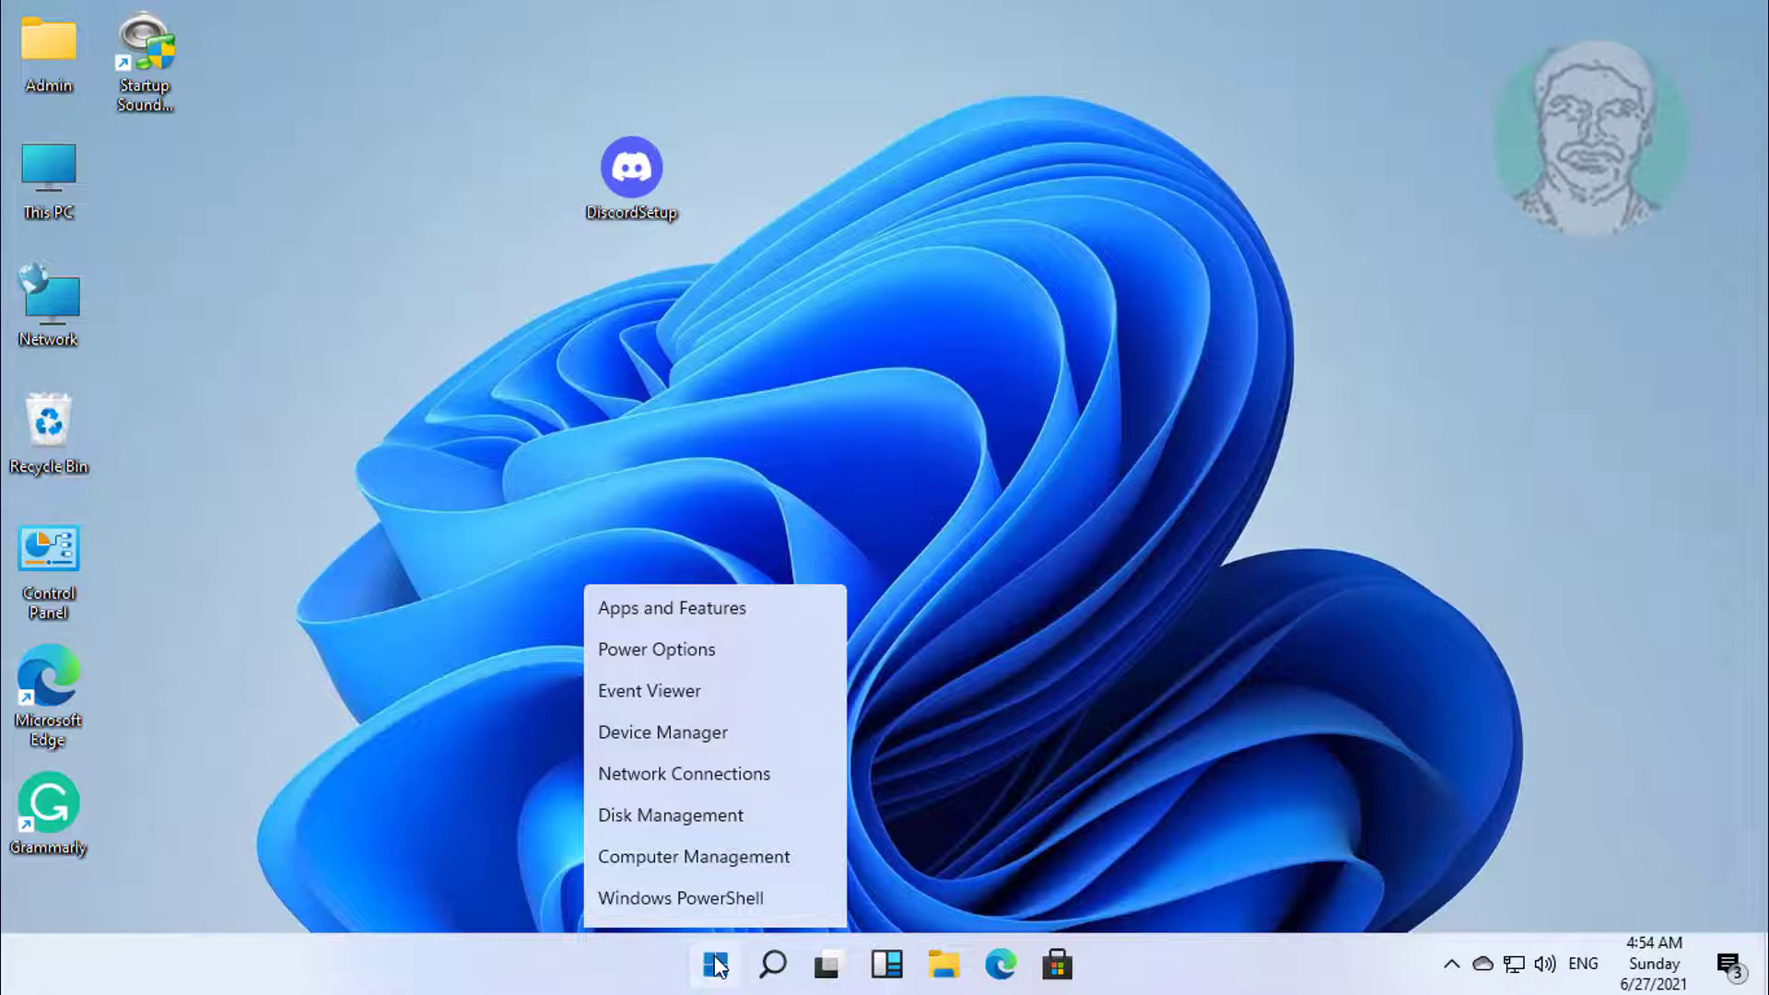
left_click(664, 825)
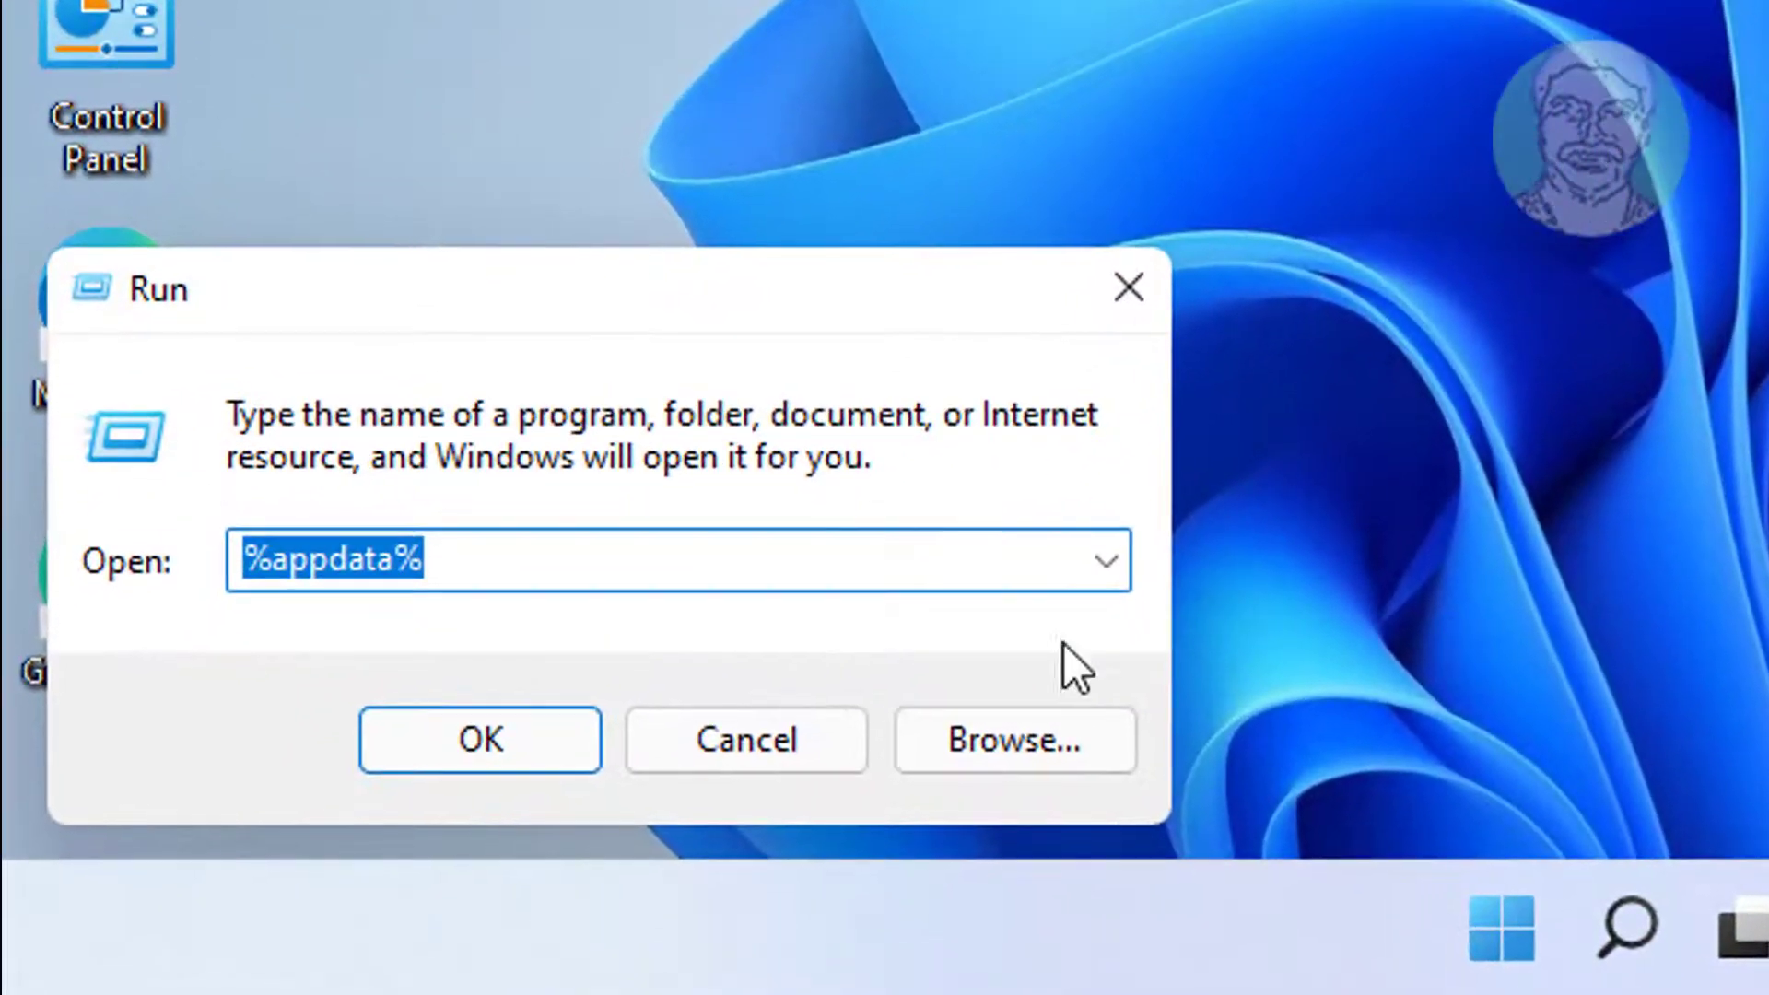
type("%loc")
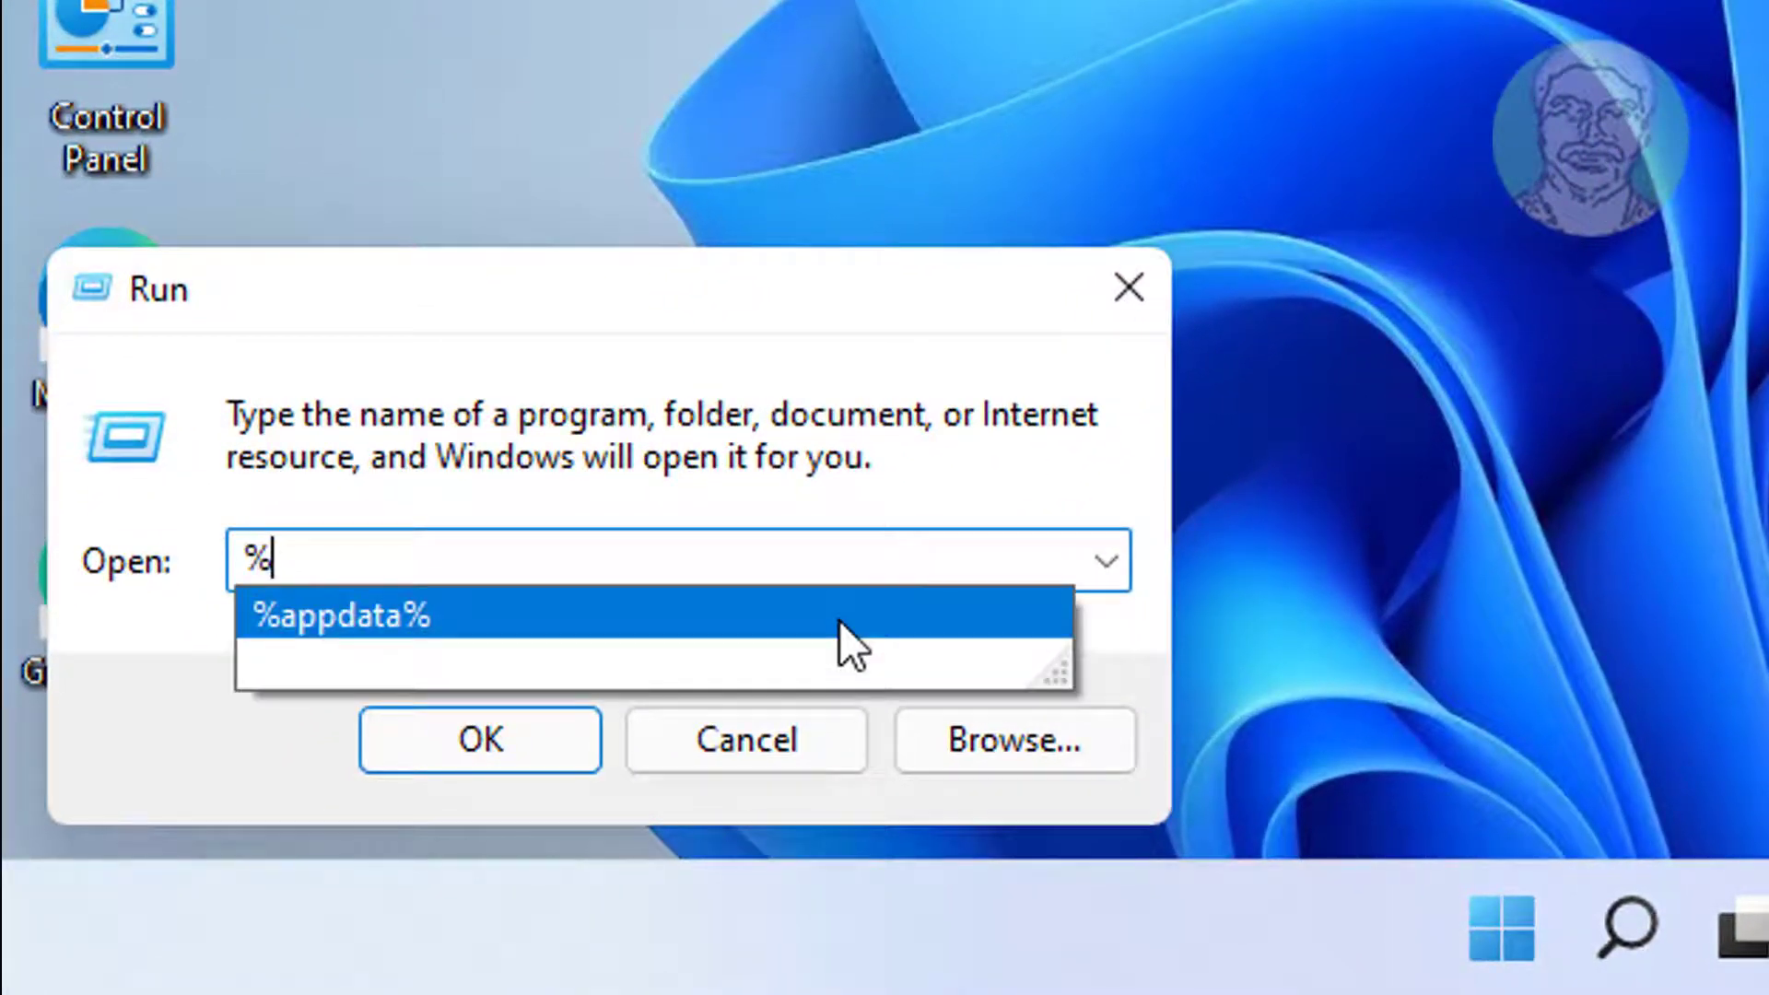
type("ala")
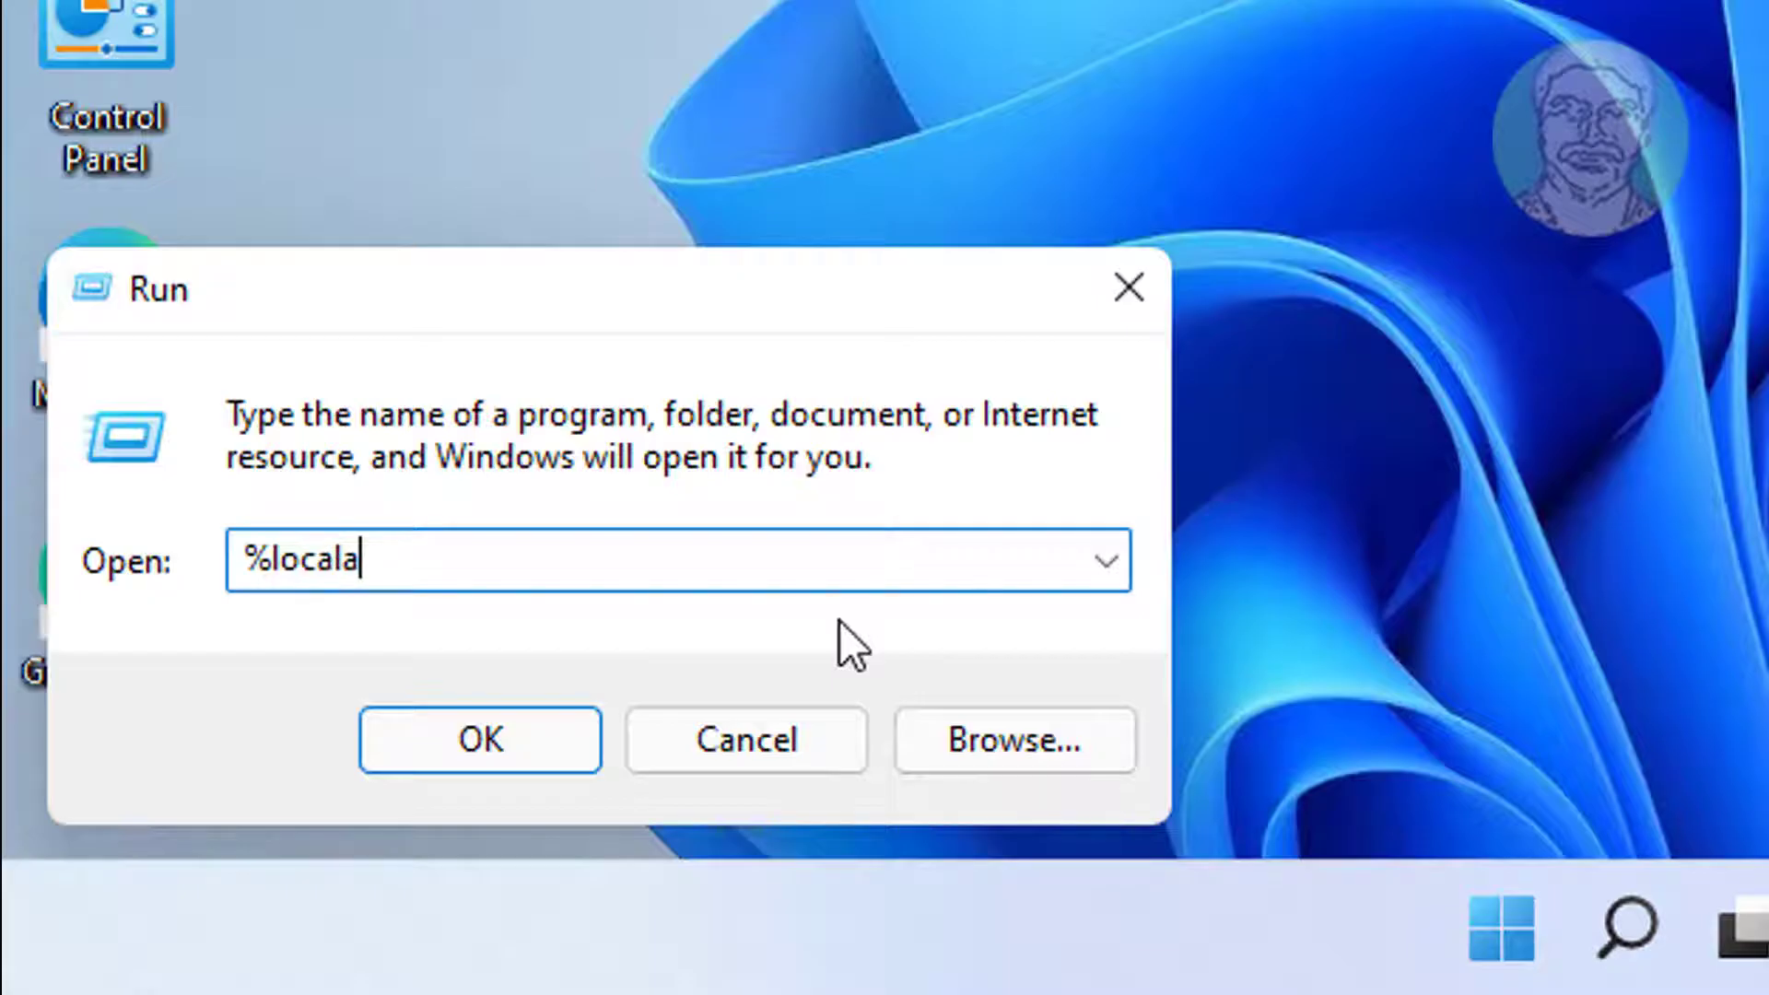
type("ppdata")
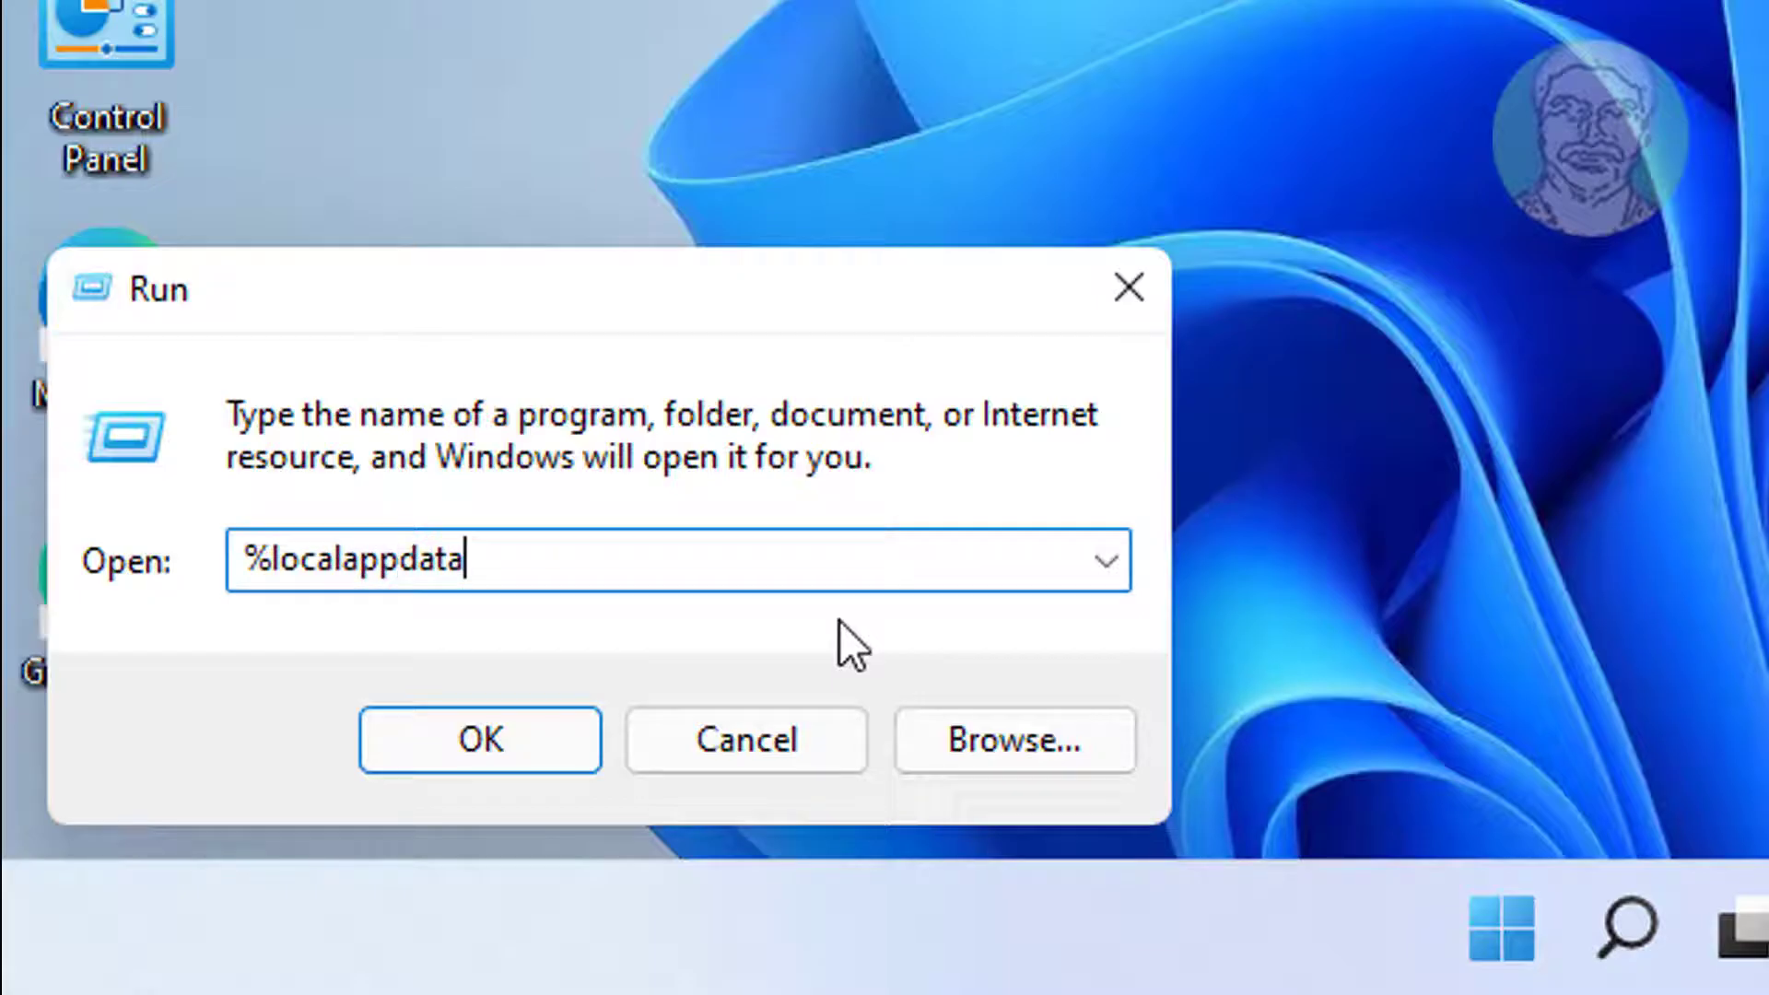
type("%")
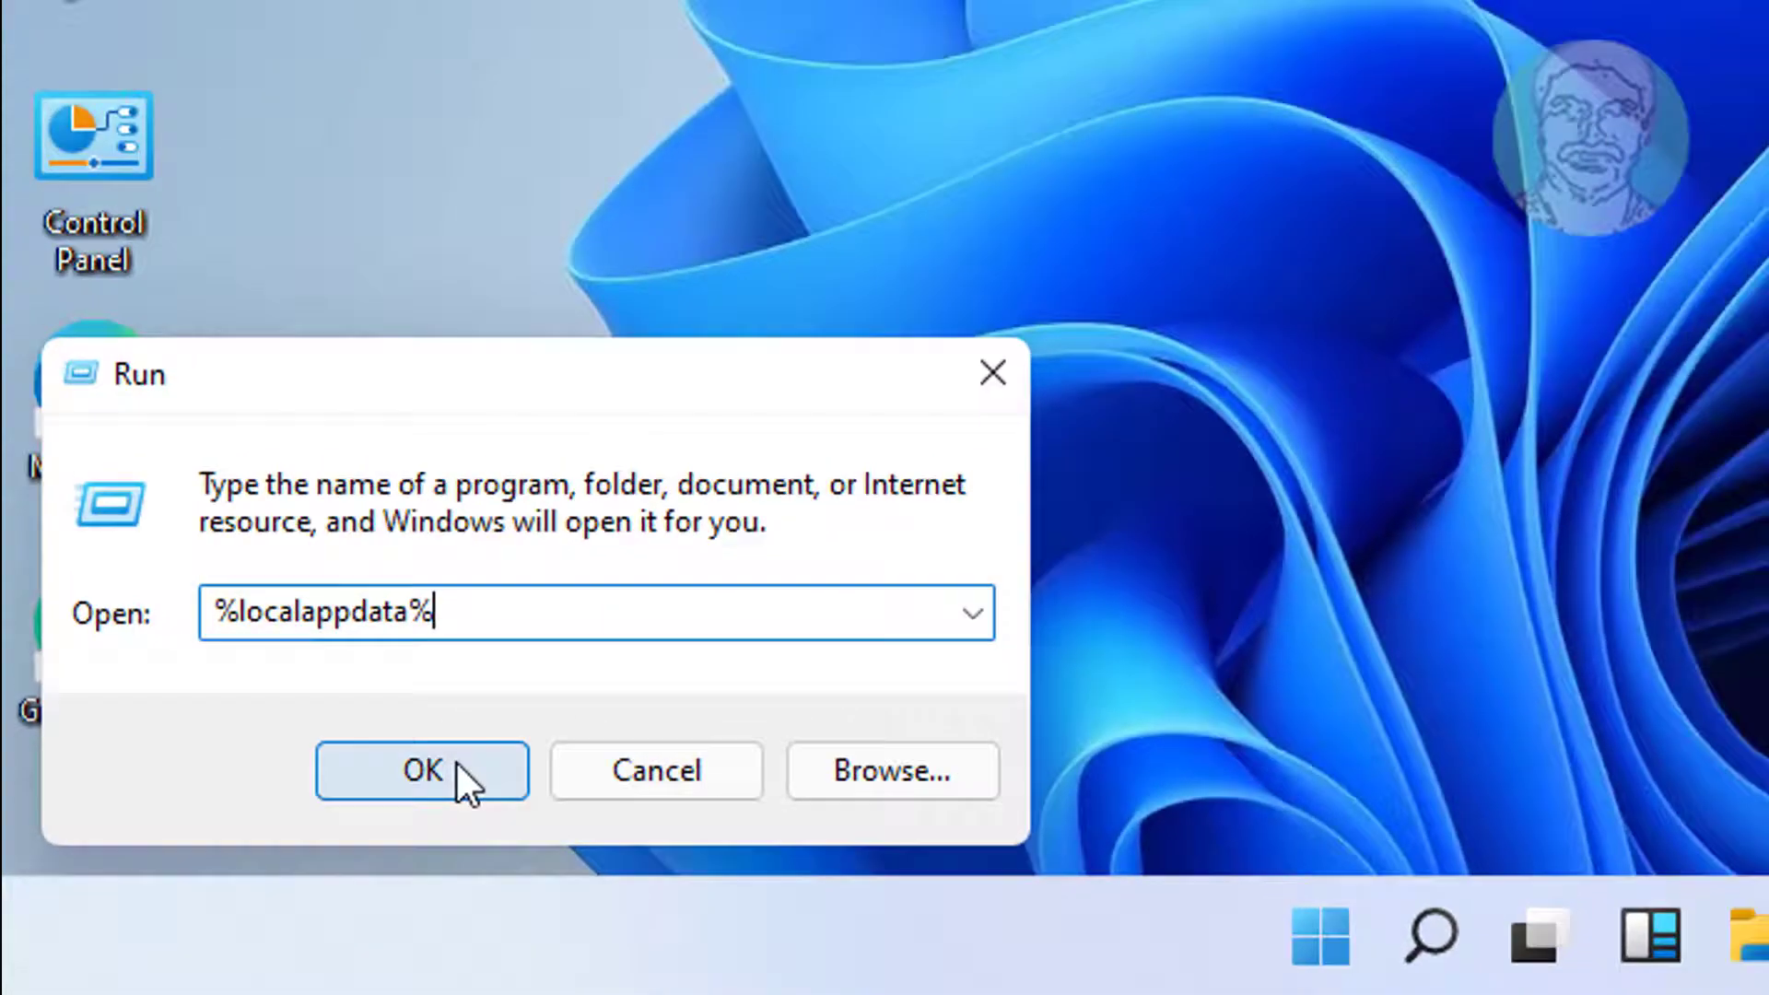
left_click(521, 746)
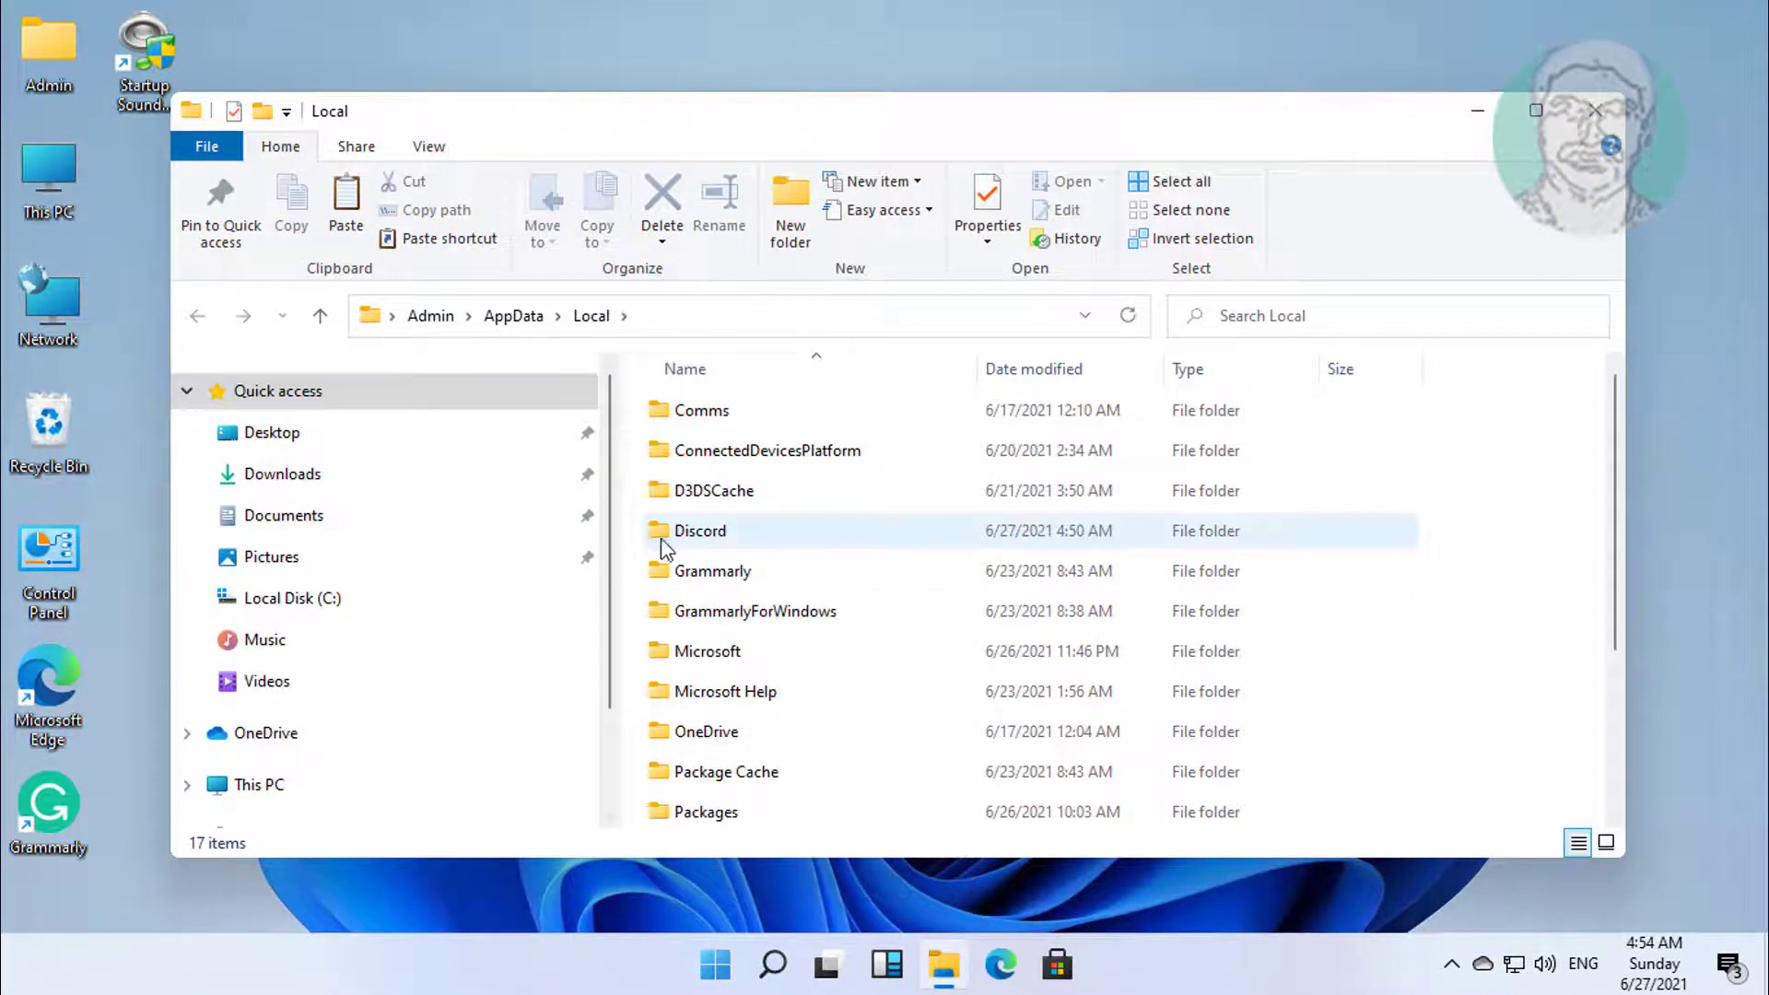
Delete the Discord folder from AppData Local and close File Explorer
left_click(718, 543)
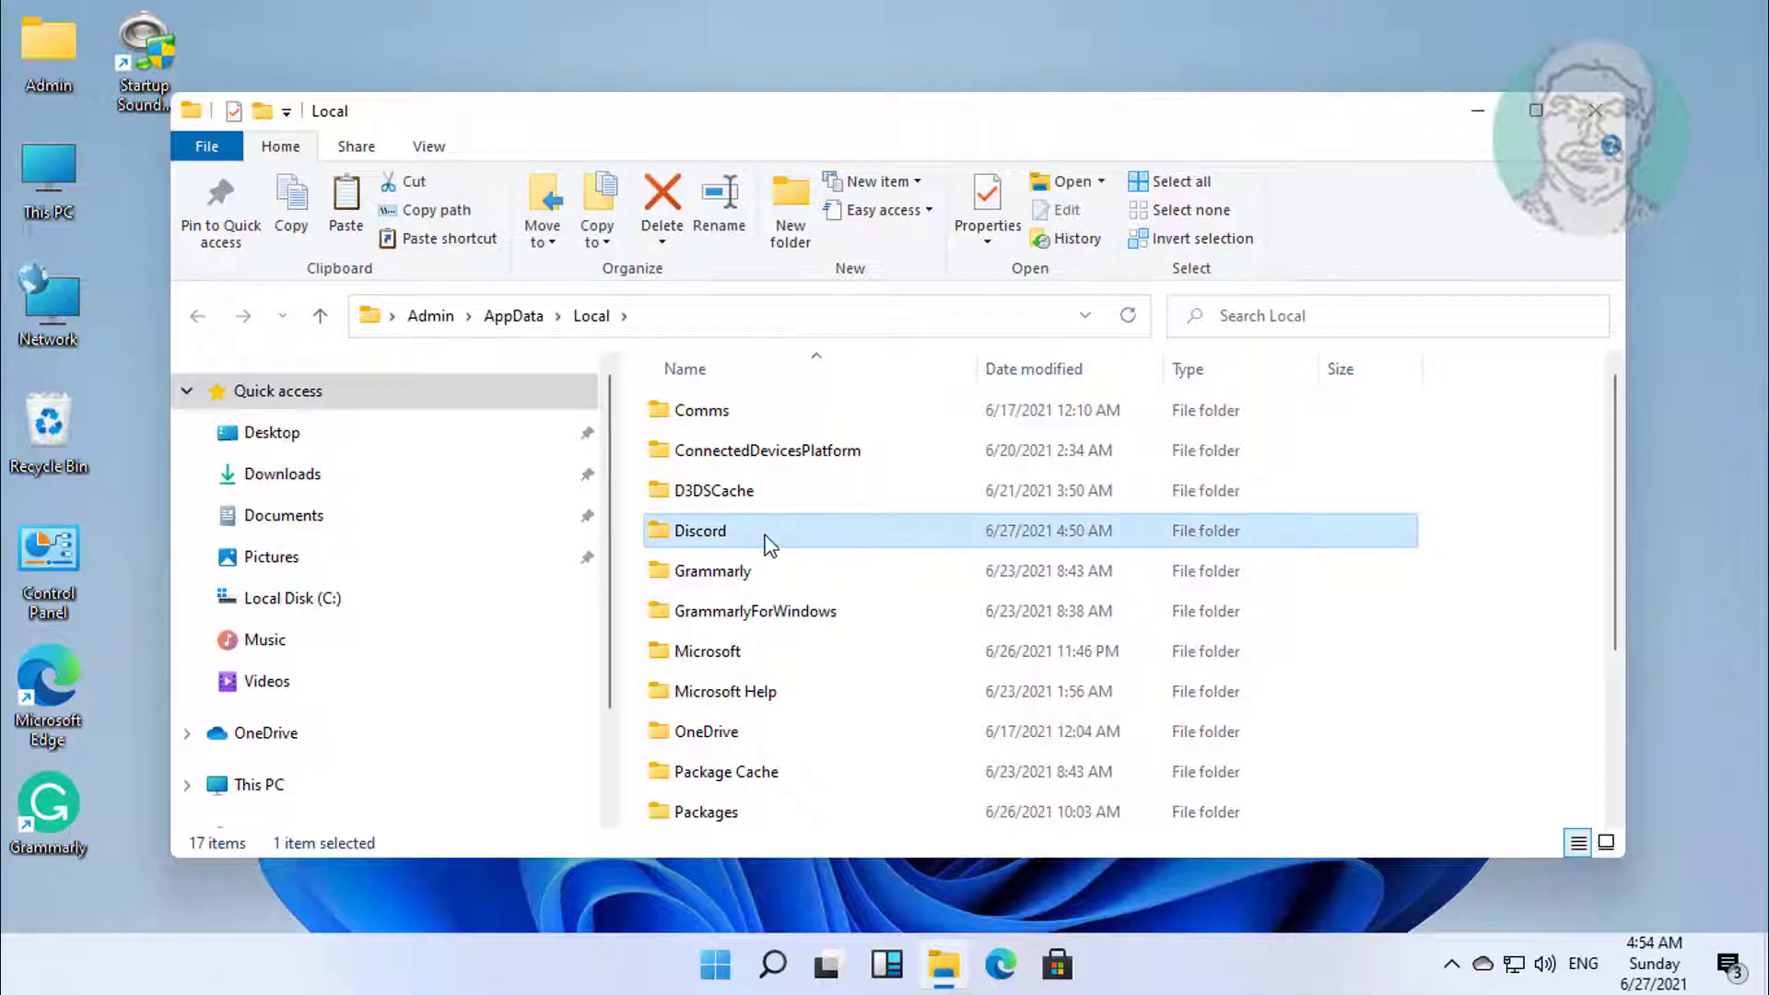
right_click(781, 538)
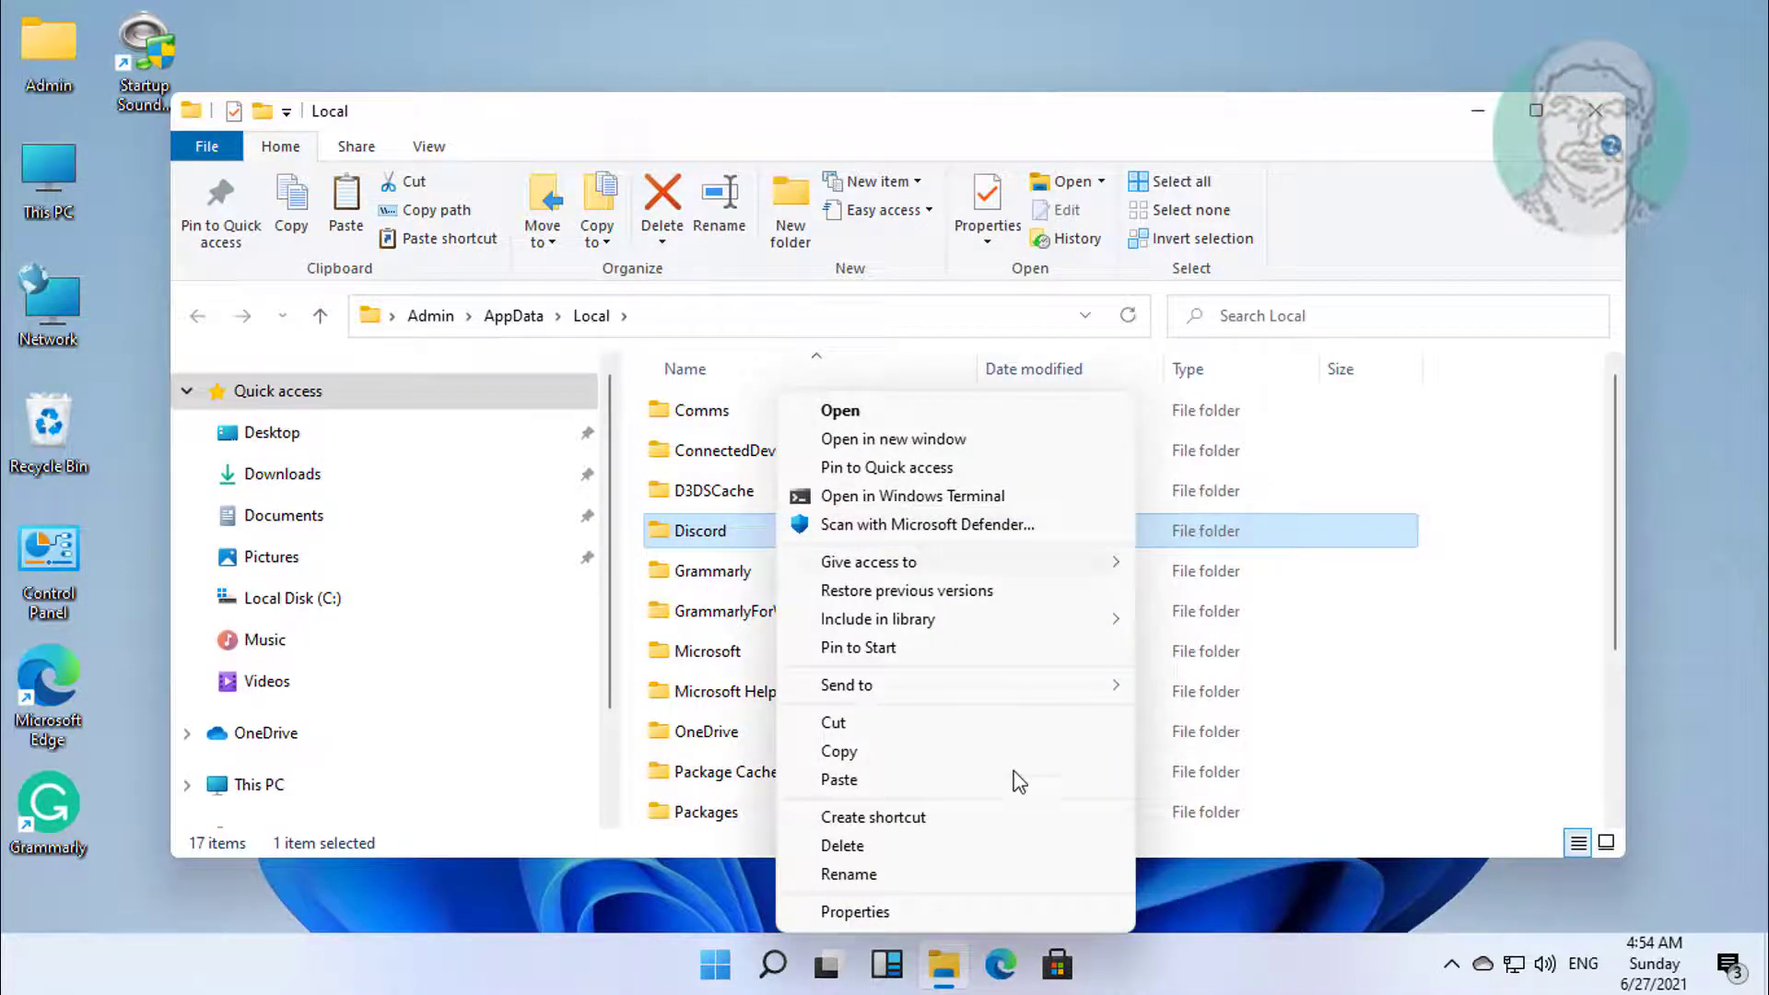
left_click(886, 848)
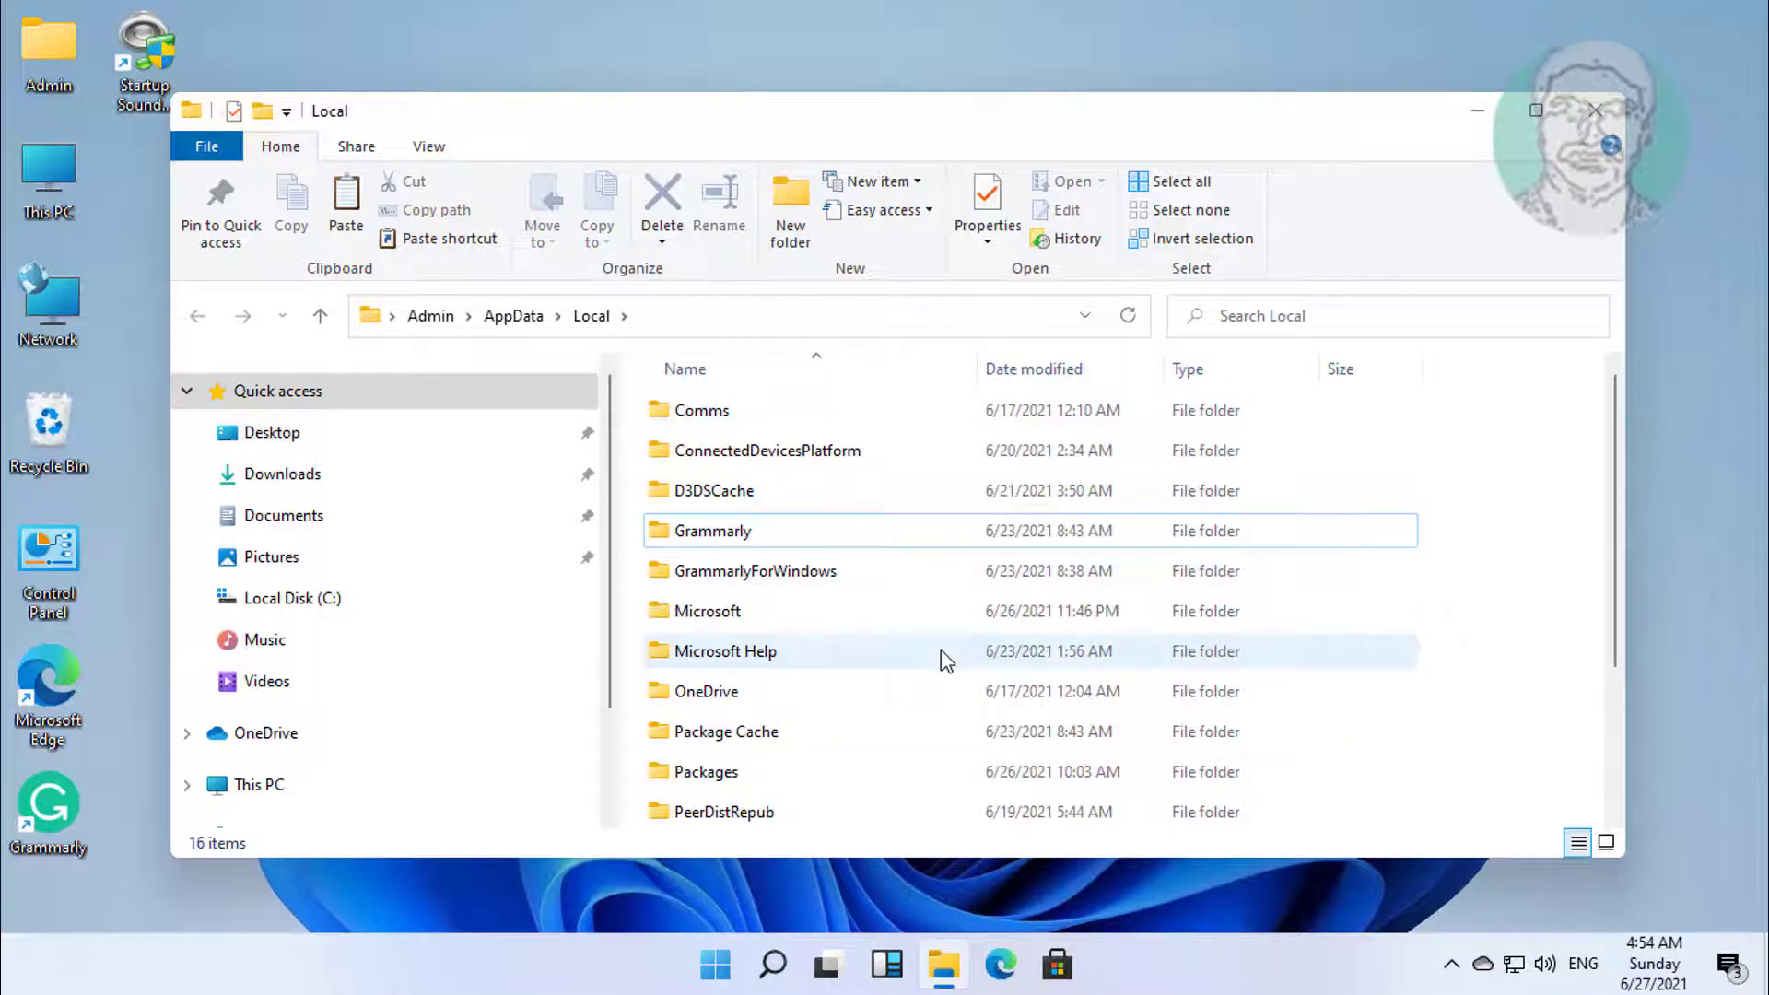
left_click(1595, 110)
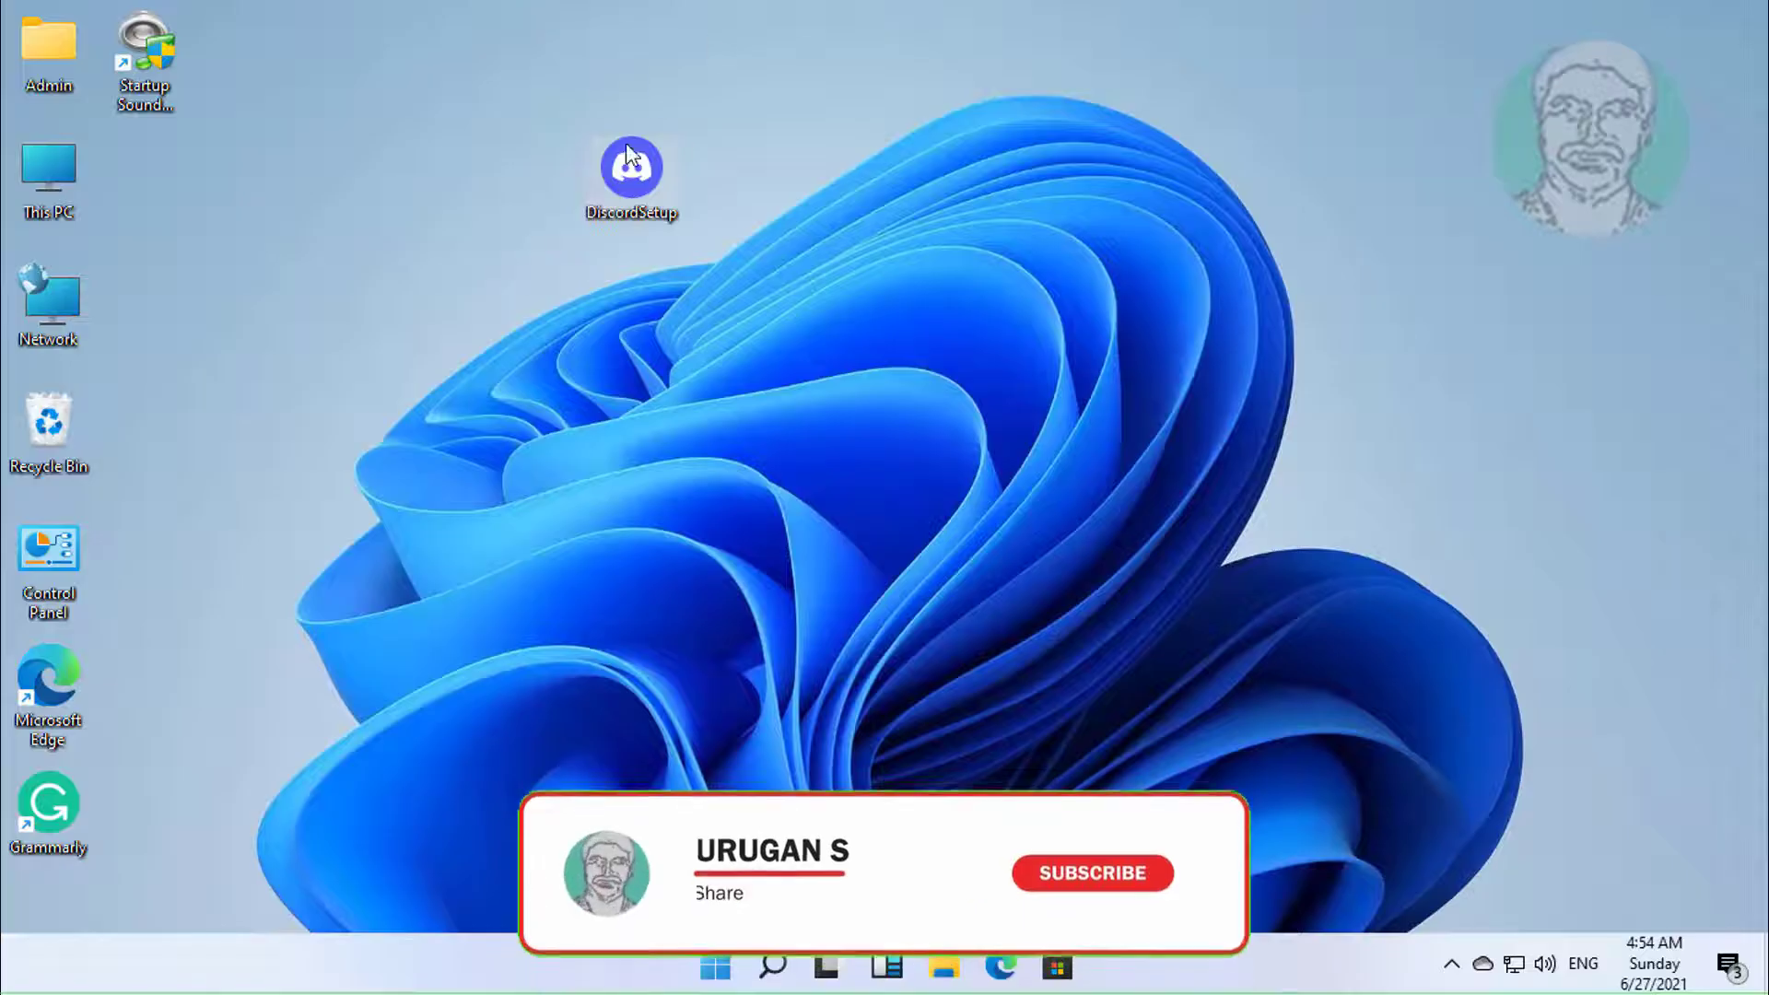
Launch the DiscordSetup desktop icon to reinstall Discord
double_click(627, 172)
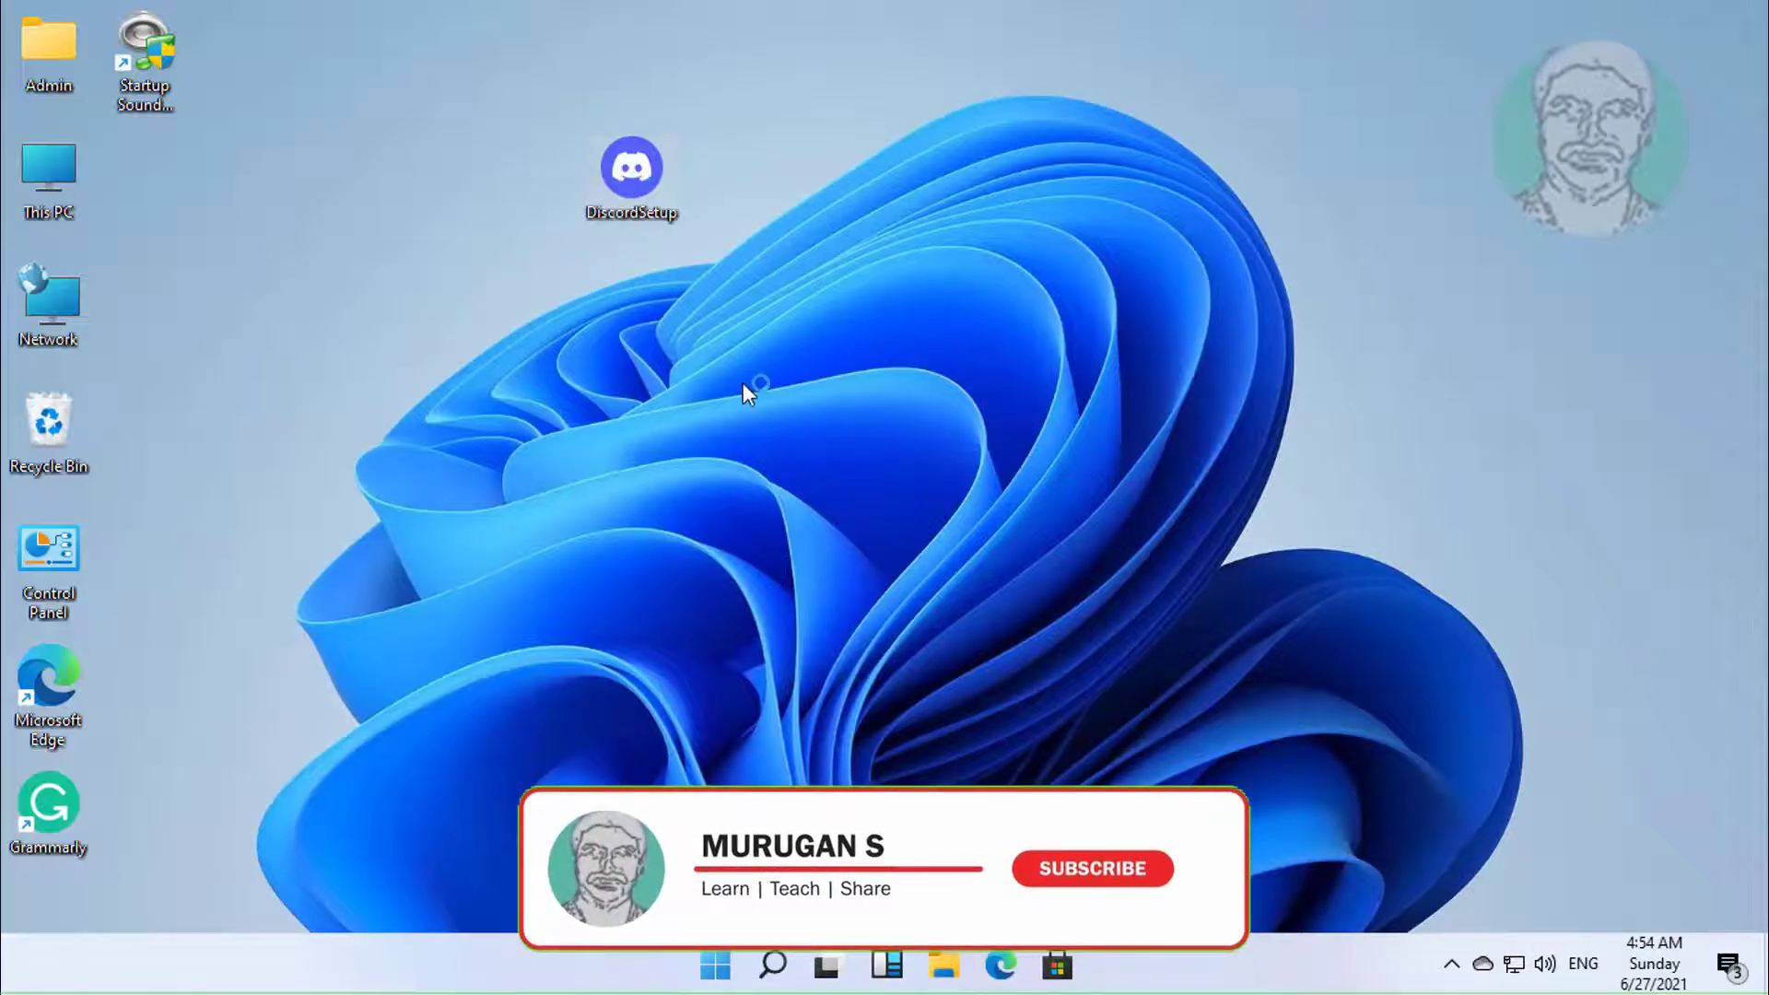